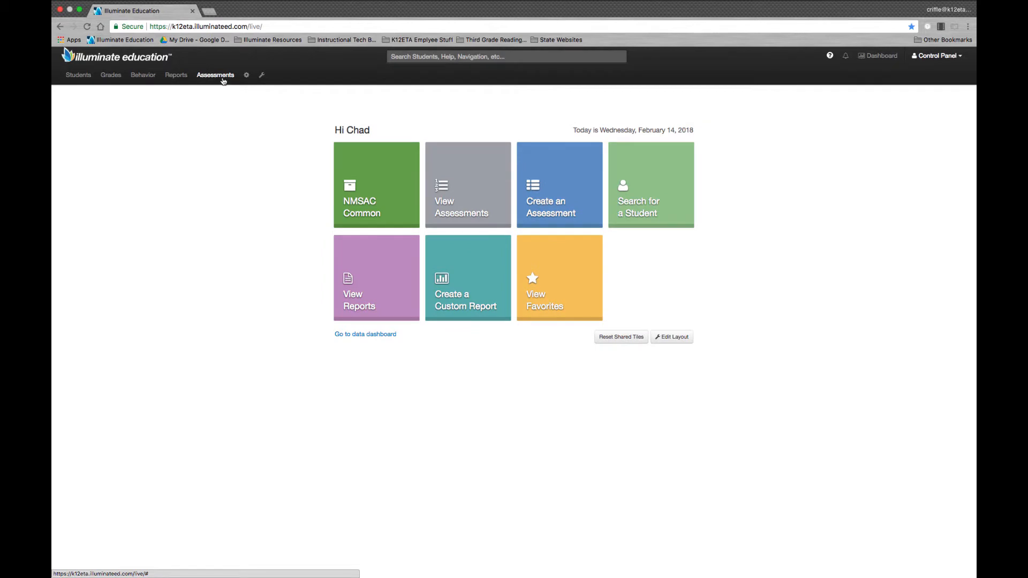
- Start a new Itembank assessment in Standard Mode
{"action": "left_click", "coordinate": [224, 79]}
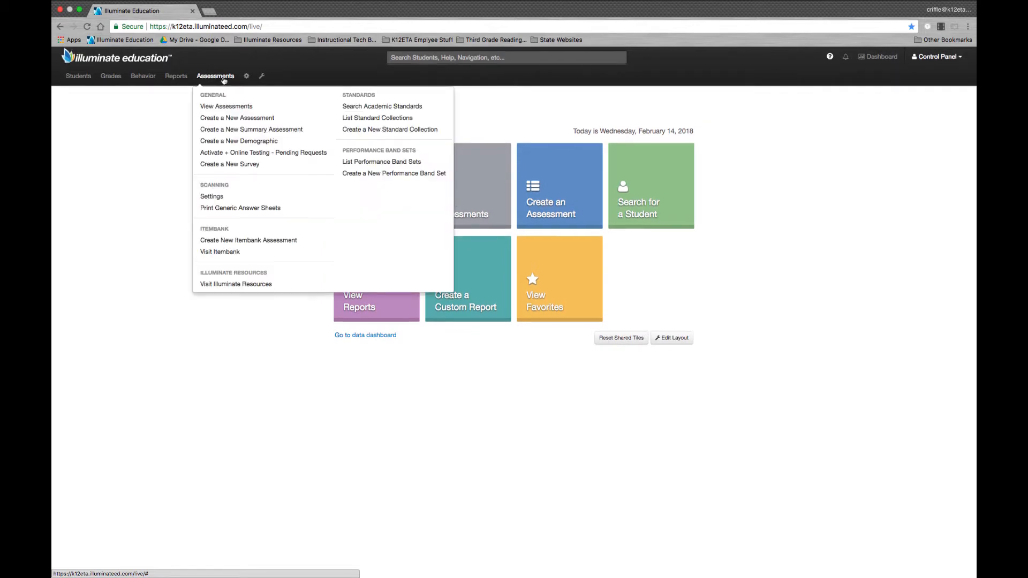
{"action": "left_click", "coordinate": [269, 123]}
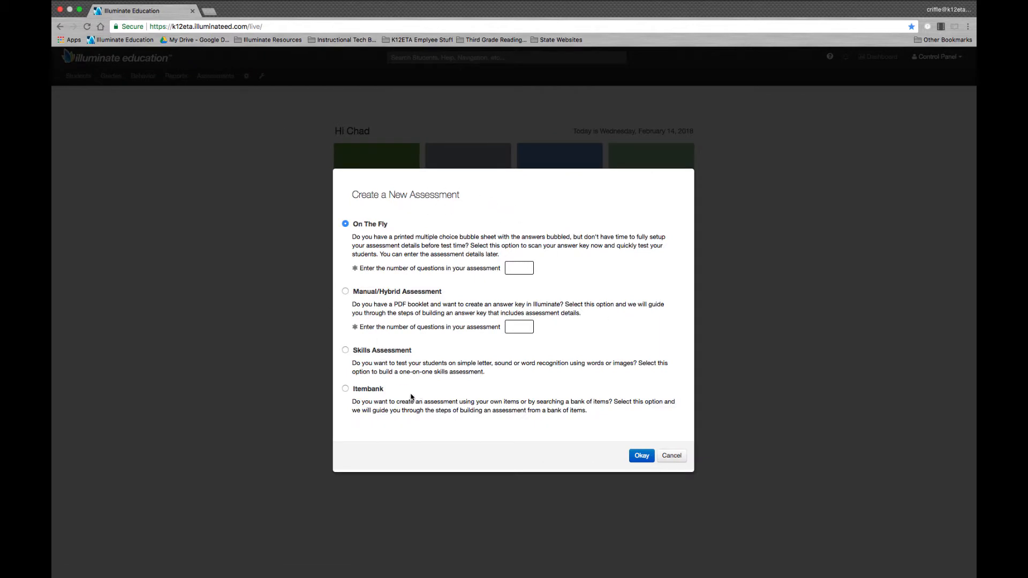
{"action": "left_click", "coordinate": [346, 390]}
{"action": "left_click", "coordinate": [640, 452]}
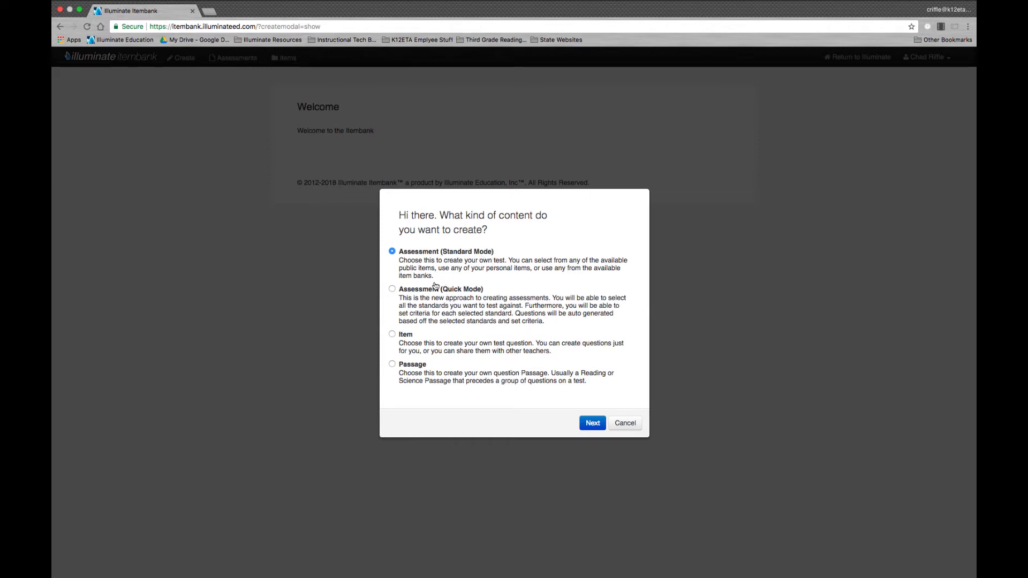
{"action": "left_click", "coordinate": [594, 424]}
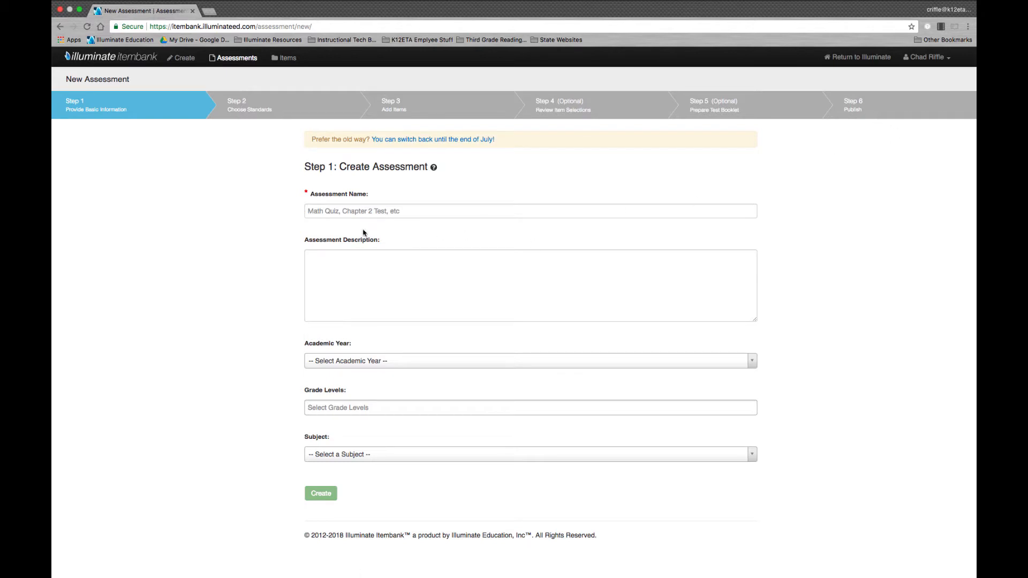
- Create the assessment "2017-18 Delete Me" with academic year 2017-2018, grade level 3rd Grade and subject English Language Arts
{"action": "left_click", "coordinate": [349, 210]}
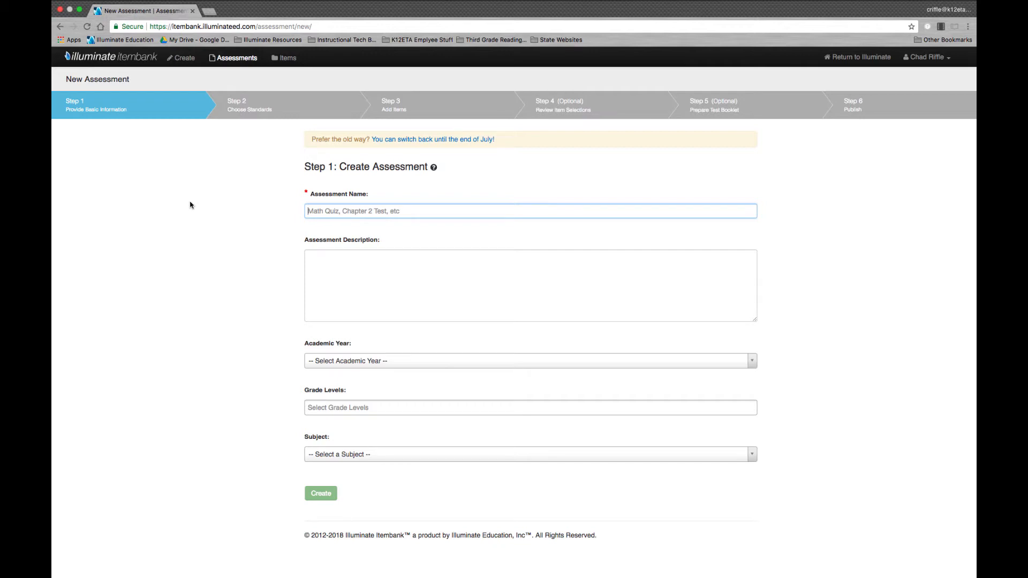
{"action": "type", "text": "2017-18 Delete Me"}
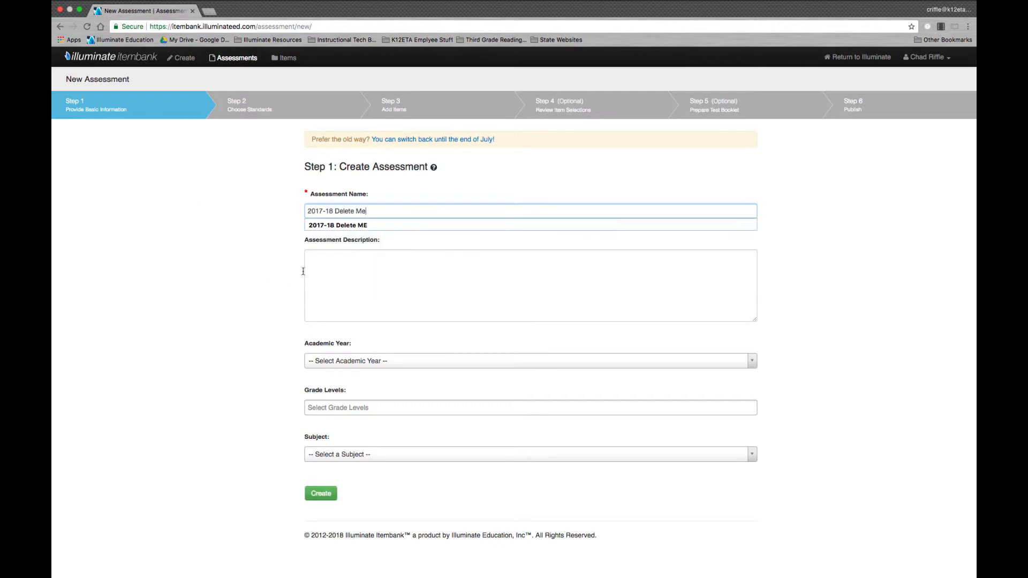
{"action": "left_click", "coordinate": [348, 273]}
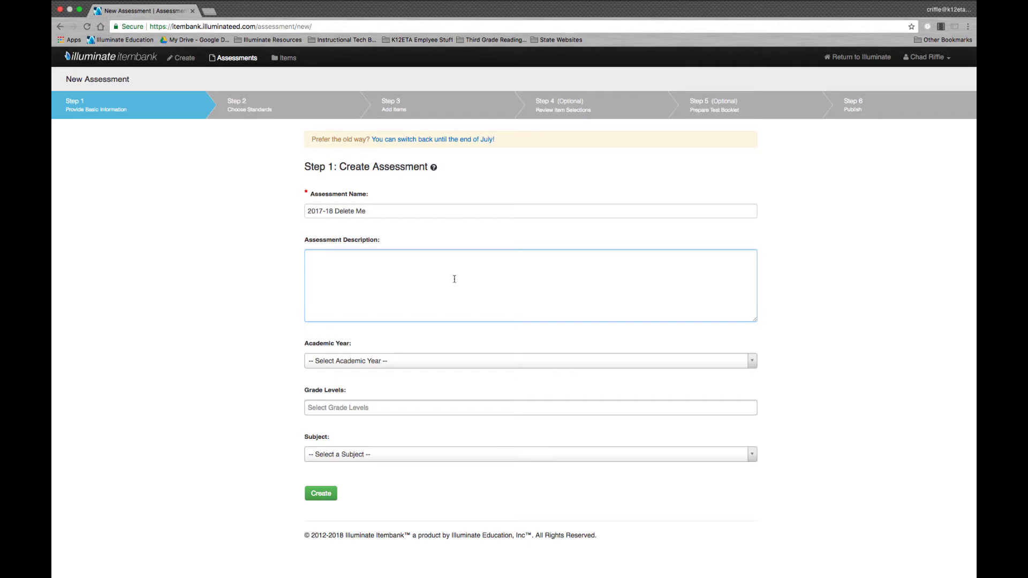
{"action": "left_click", "coordinate": [343, 364]}
{"action": "left_click", "coordinate": [369, 410]}
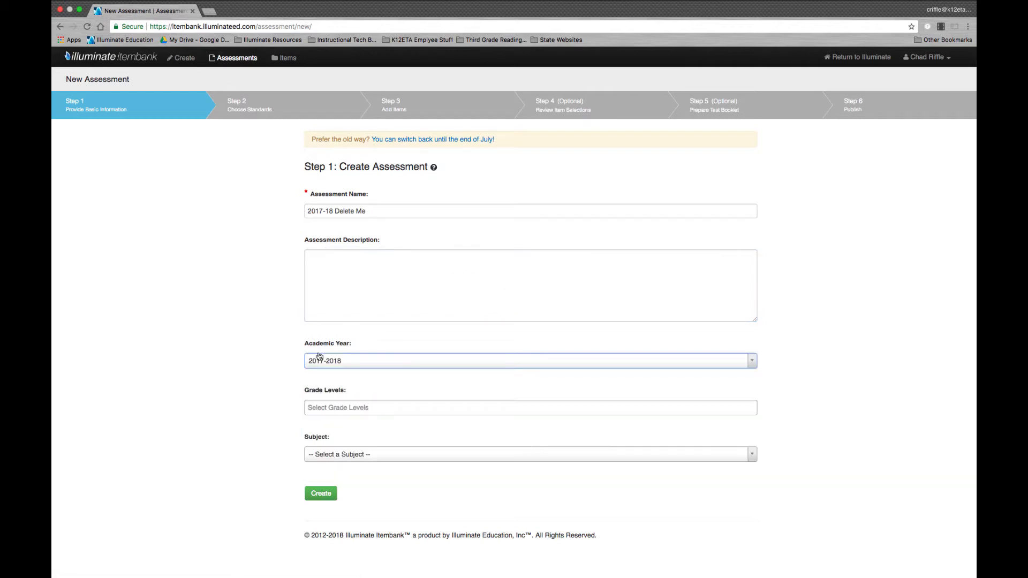
{"action": "left_click", "coordinate": [406, 410]}
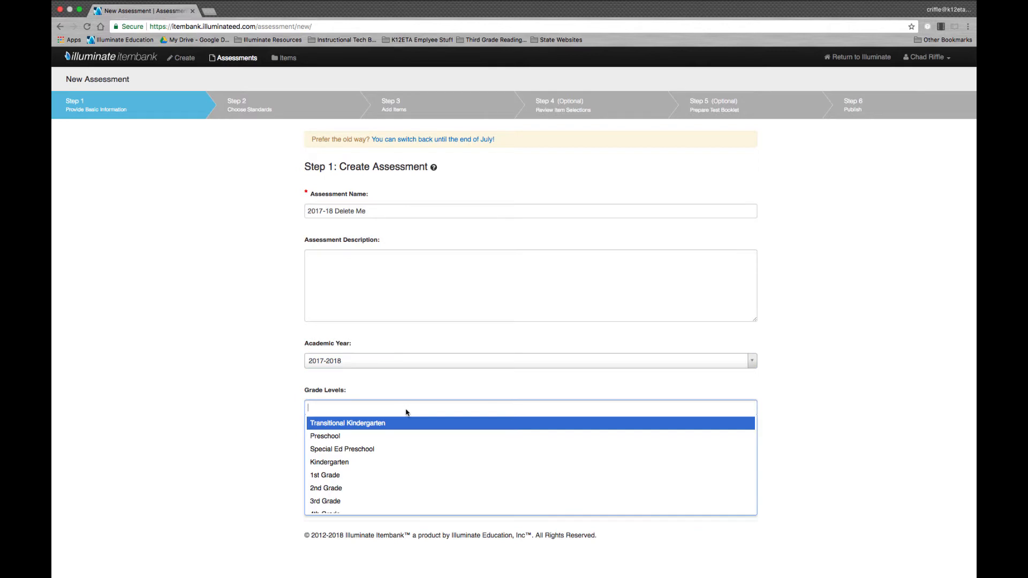
{"action": "left_click", "coordinate": [396, 500]}
{"action": "left_click", "coordinate": [388, 456]}
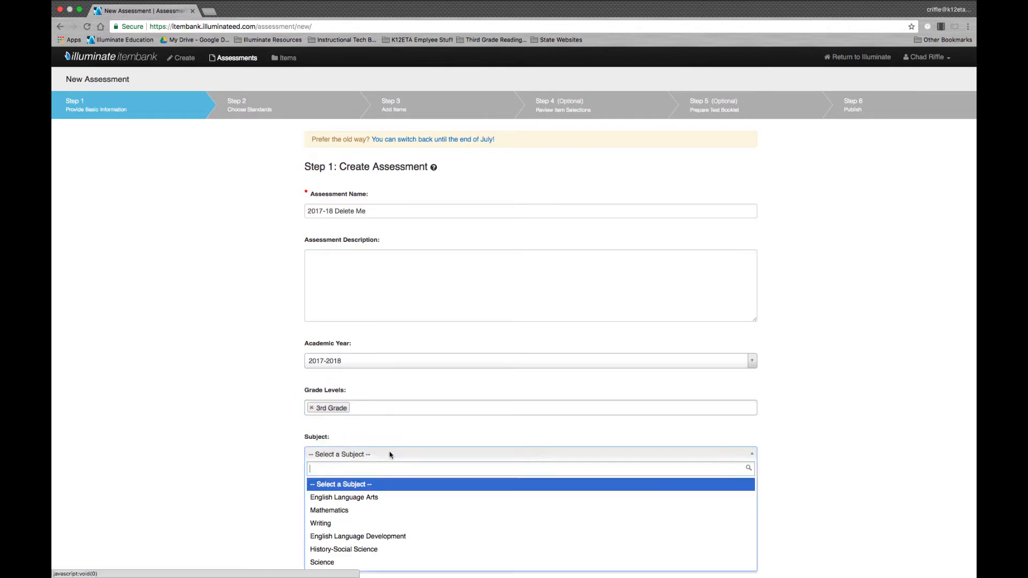
{"action": "left_click", "coordinate": [397, 501]}
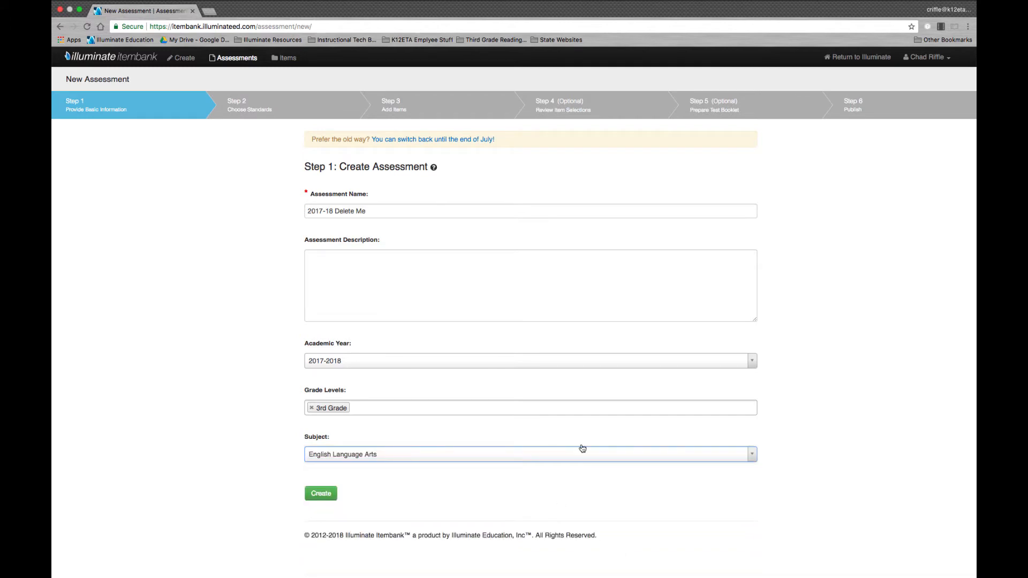
{"action": "left_click", "coordinate": [327, 495]}
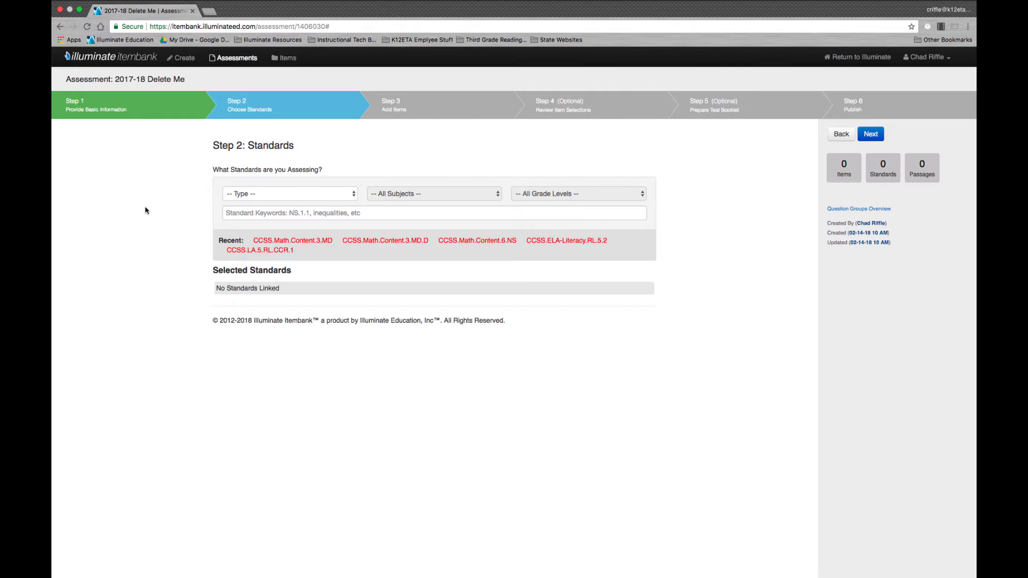
- Filter the standards to Common Core State Standards, English Language Arts/Literacy (2010), Grade 5
{"action": "left_click", "coordinate": [338, 198]}
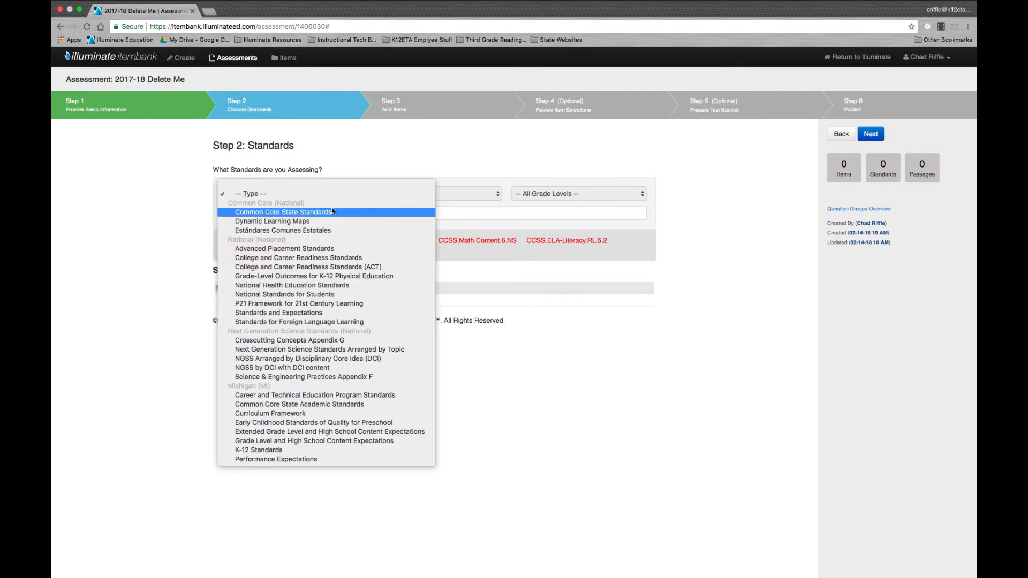
{"action": "left_click", "coordinate": [332, 213]}
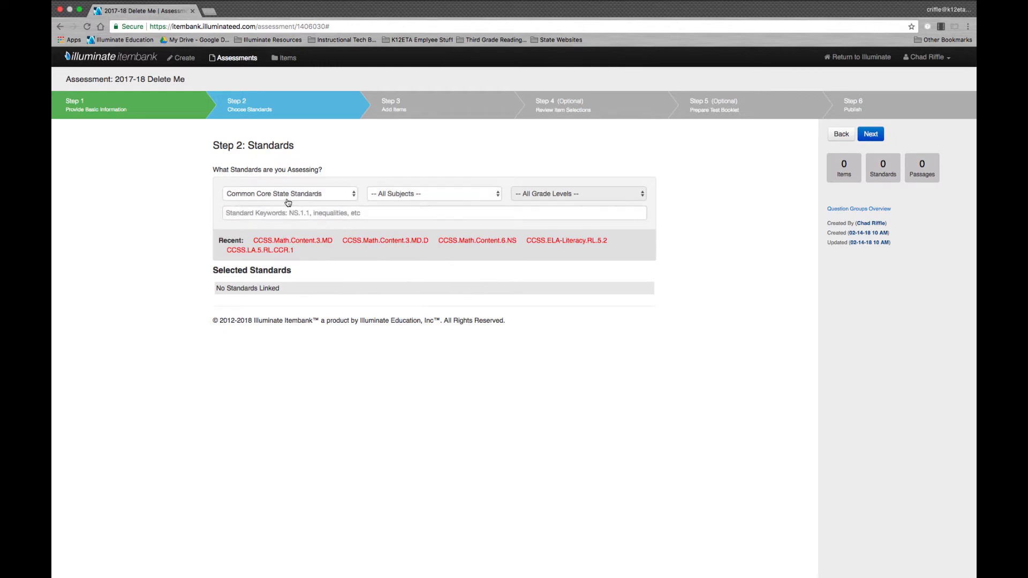
{"action": "left_click", "coordinate": [388, 196]}
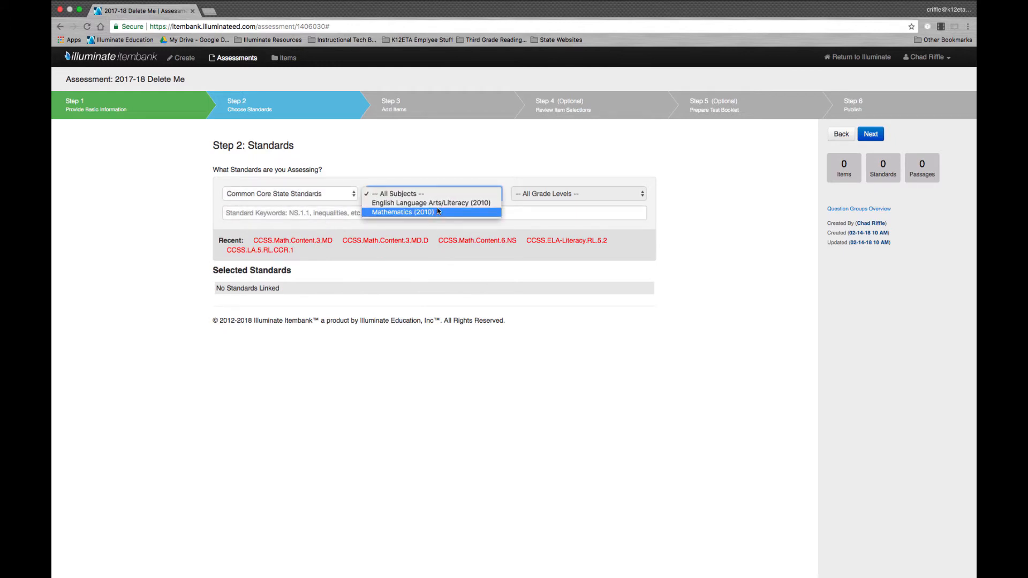
{"action": "left_click", "coordinate": [428, 203]}
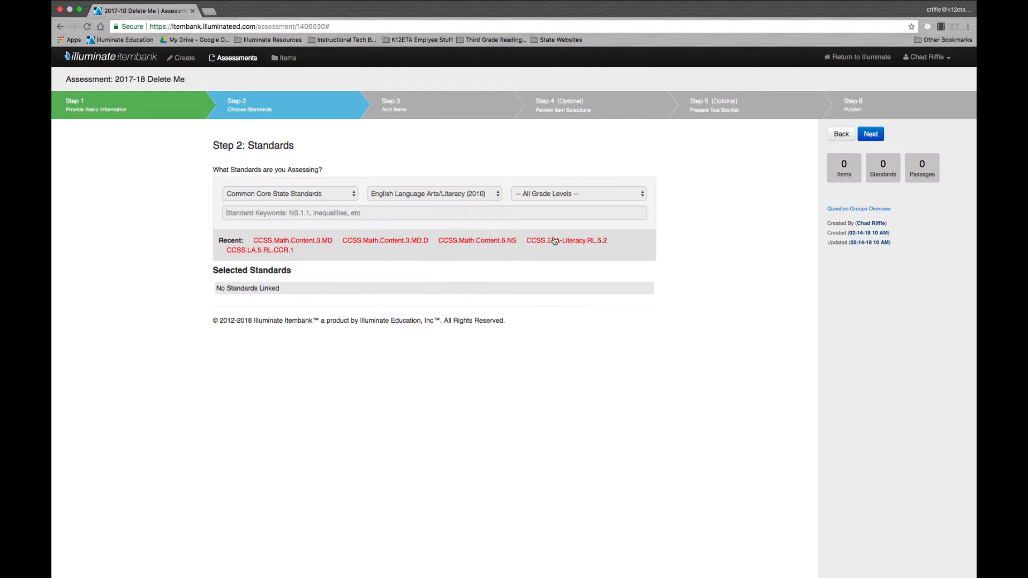
{"action": "left_click", "coordinate": [564, 195]}
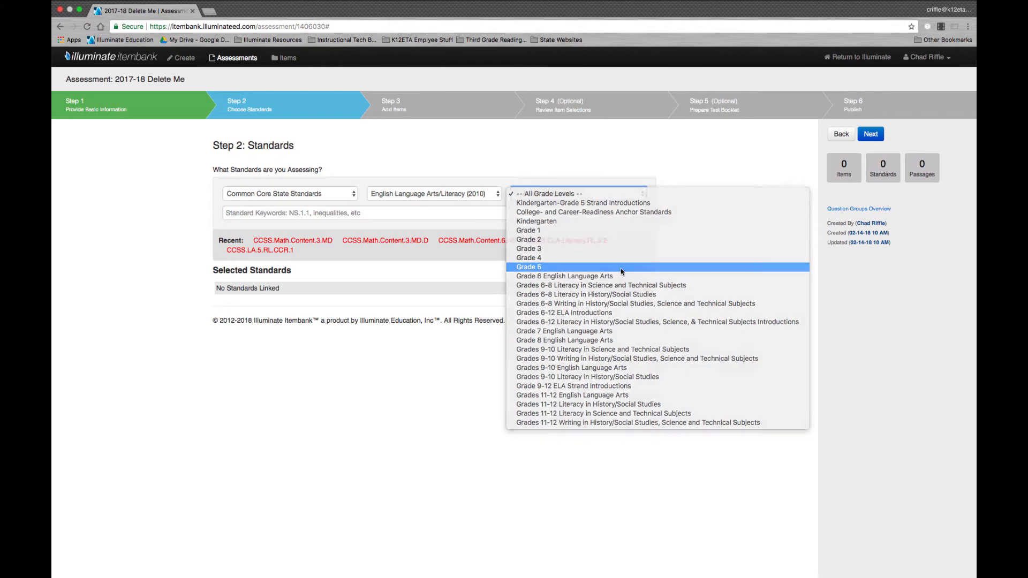
{"action": "left_click", "coordinate": [623, 266]}
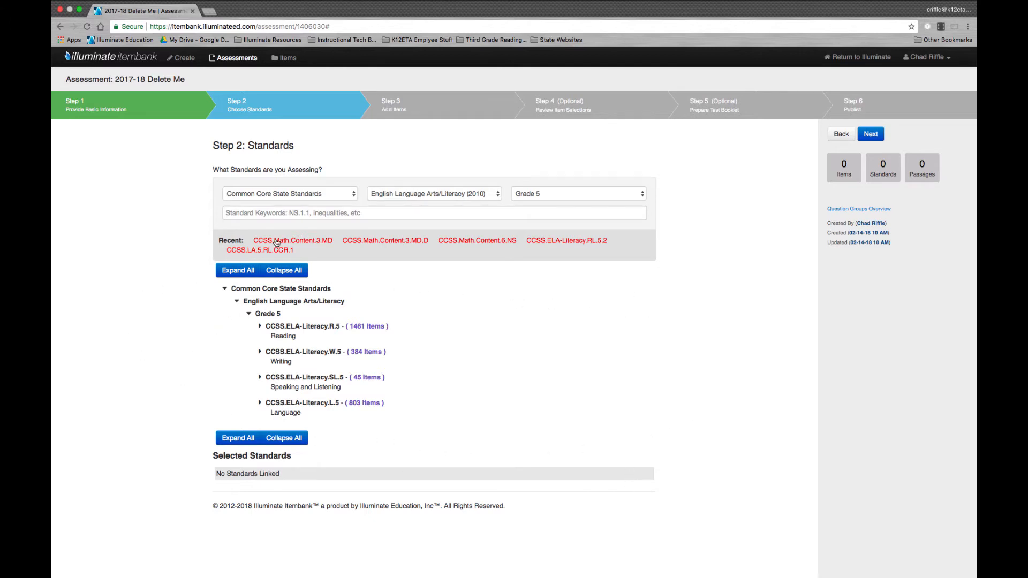
- Expand Reading, Literature, and Key Ideas and Details in the Grade 5 standards and select CCSS.ELA-Literacy.RL.5.2
{"action": "left_click", "coordinate": [261, 327]}
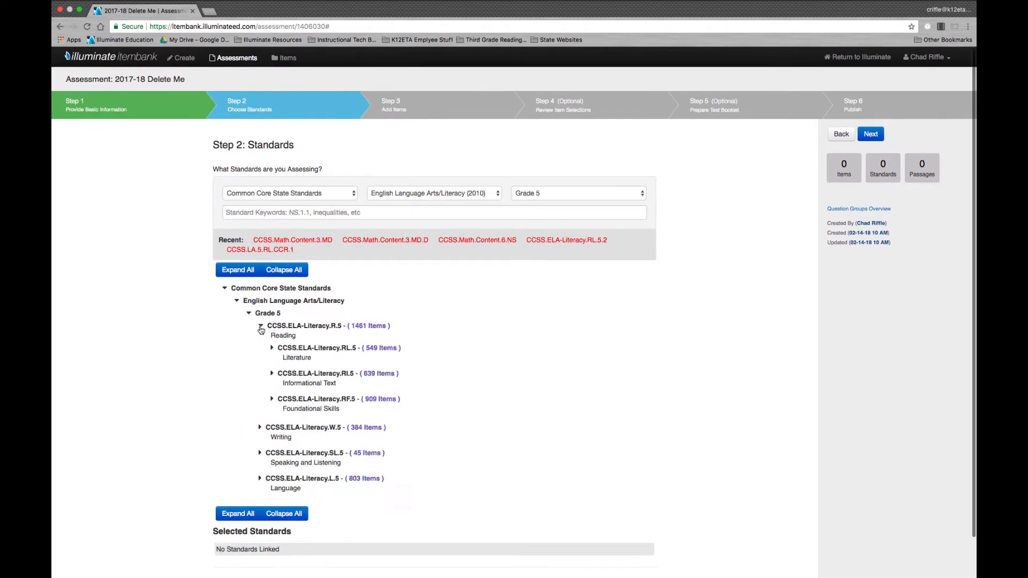
{"action": "scroll", "coordinate": [268, 324], "scroll_direction": "down", "scroll_amount": 1}
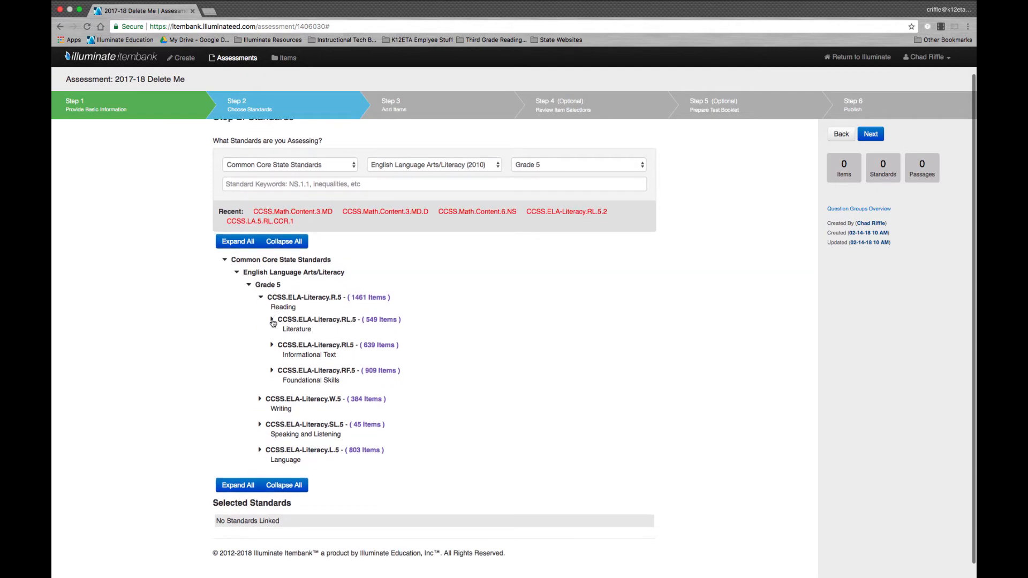
{"action": "left_click", "coordinate": [272, 321]}
{"action": "scroll", "coordinate": [273, 323], "scroll_direction": "down", "scroll_amount": 3}
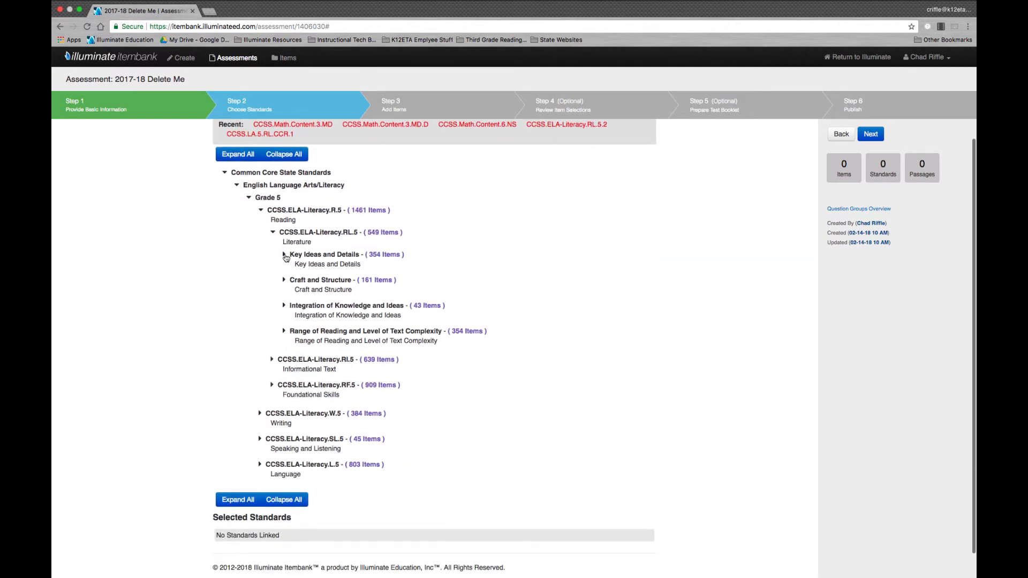
{"action": "left_click", "coordinate": [285, 256]}
{"action": "scroll", "coordinate": [428, 349], "scroll_direction": "down", "scroll_amount": 1}
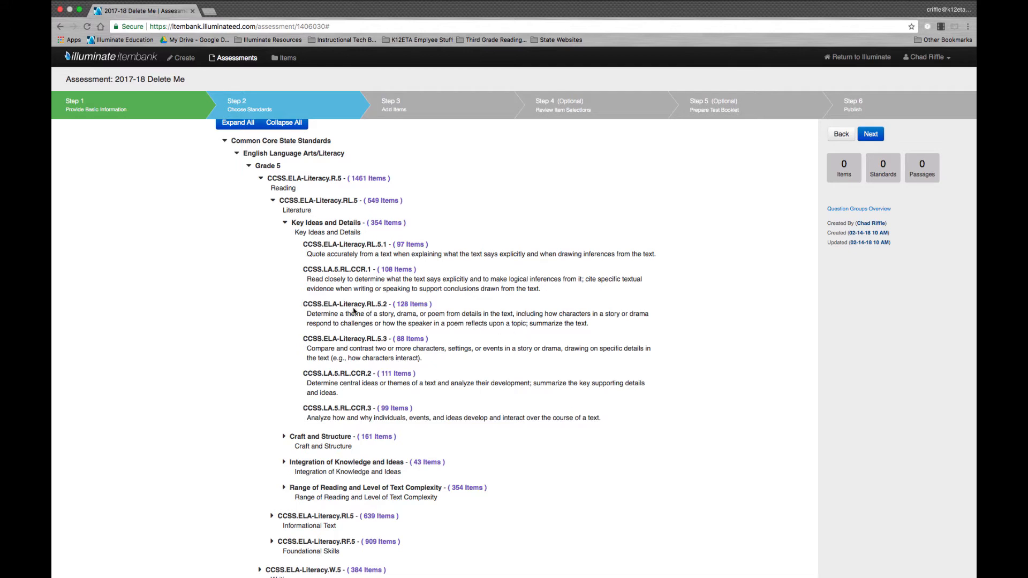
{"action": "left_click", "coordinate": [377, 304]}
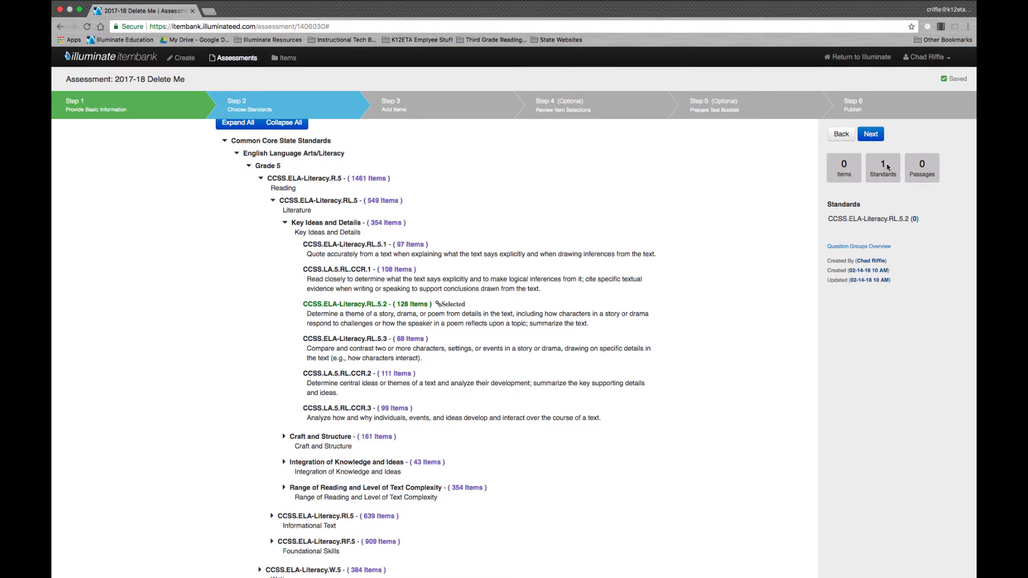
{"action": "mouse_move", "coordinate": [848, 219]}
- Review the standards list and proceed to the Add Items stage of the assessment
{"action": "scroll", "coordinate": [860, 249], "scroll_direction": "up", "scroll_amount": 3}
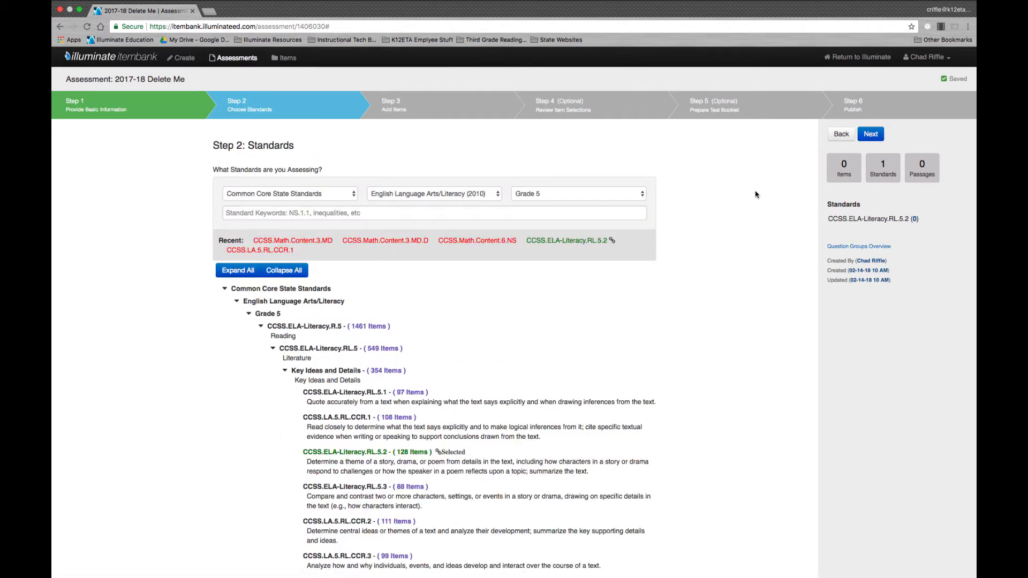
{"action": "scroll", "coordinate": [399, 442], "scroll_direction": "down", "scroll_amount": 1}
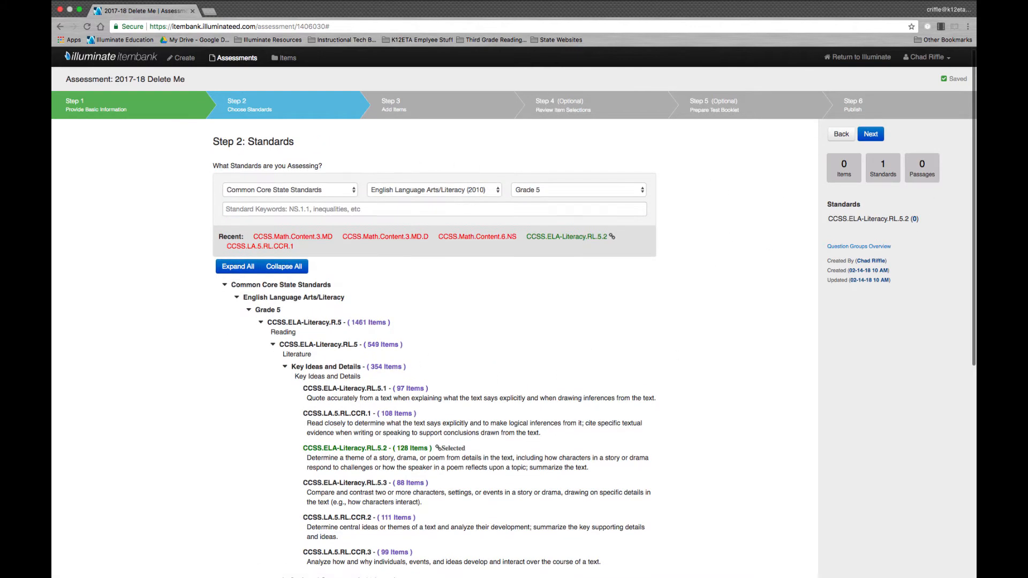
{"action": "scroll", "coordinate": [863, 290], "scroll_direction": "down", "scroll_amount": 4}
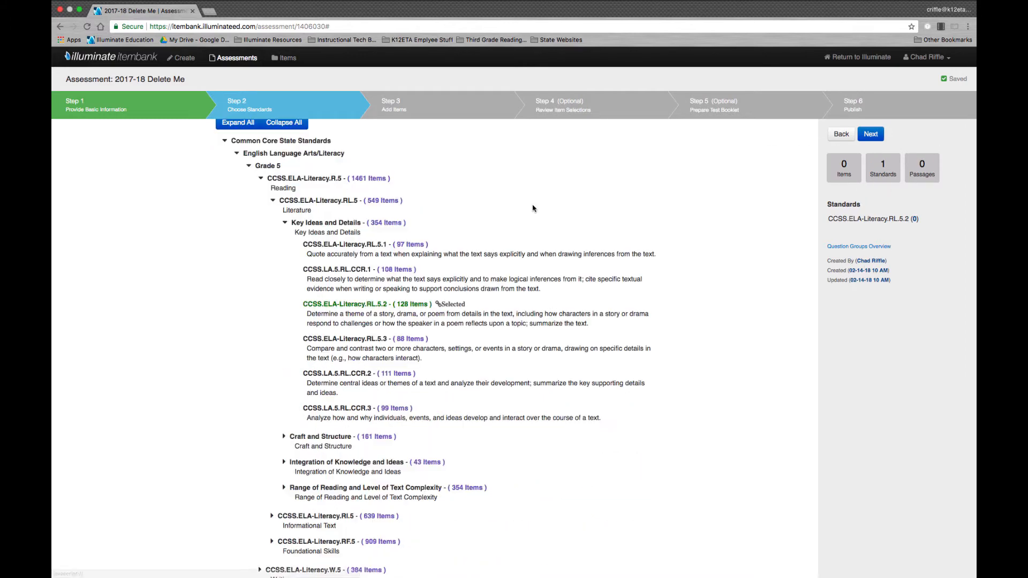
{"action": "scroll", "coordinate": [857, 241], "scroll_direction": "up", "scroll_amount": 5}
{"action": "left_click", "coordinate": [863, 134]}
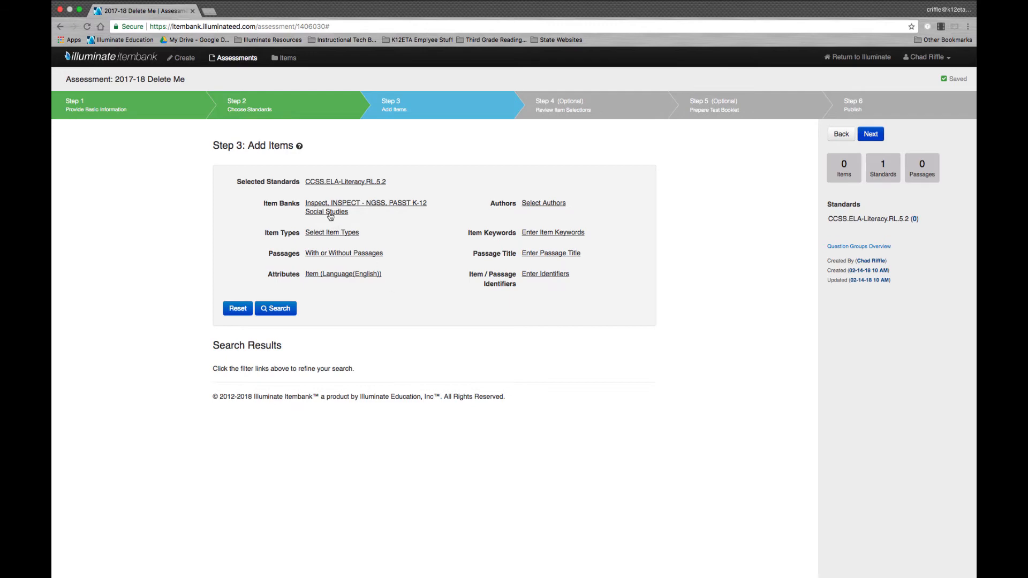
- Apply the item bank filter with Inspect, INSPECT - NGSS and PASST K-12 Social Studies selected
{"action": "mouse_move", "coordinate": [322, 185]}
{"action": "left_click", "coordinate": [334, 207]}
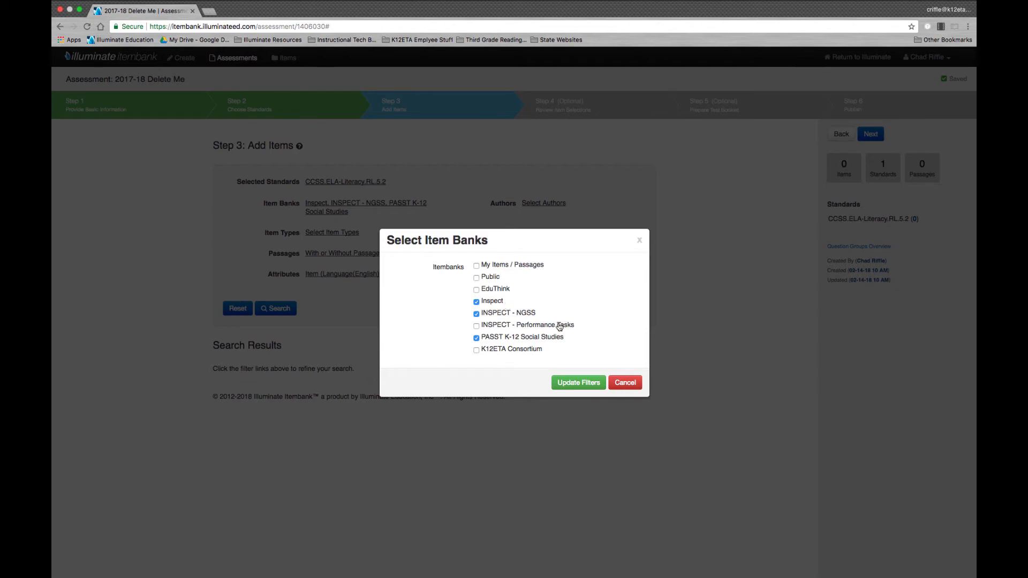
{"action": "left_click", "coordinate": [584, 386]}
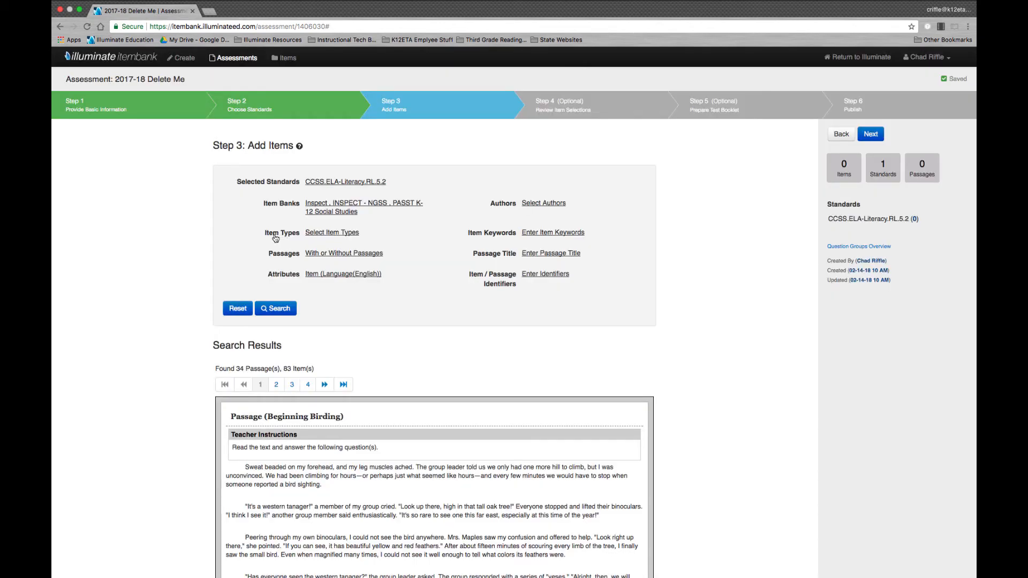
- Look over the item type filter and the item and passage attribute options
{"action": "left_click", "coordinate": [331, 233]}
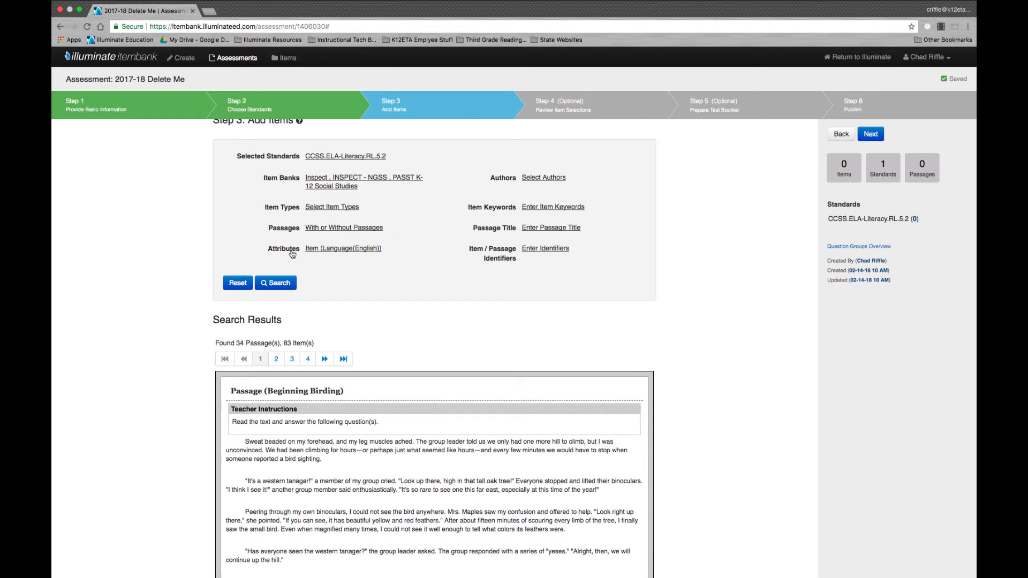
{"action": "left_click", "coordinate": [351, 249]}
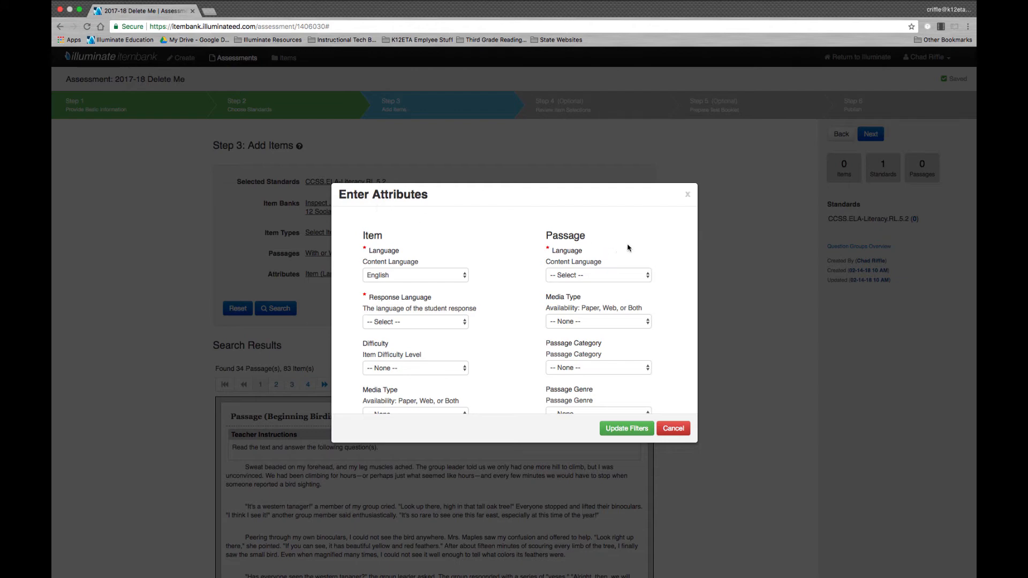
{"action": "left_click", "coordinate": [688, 194]}
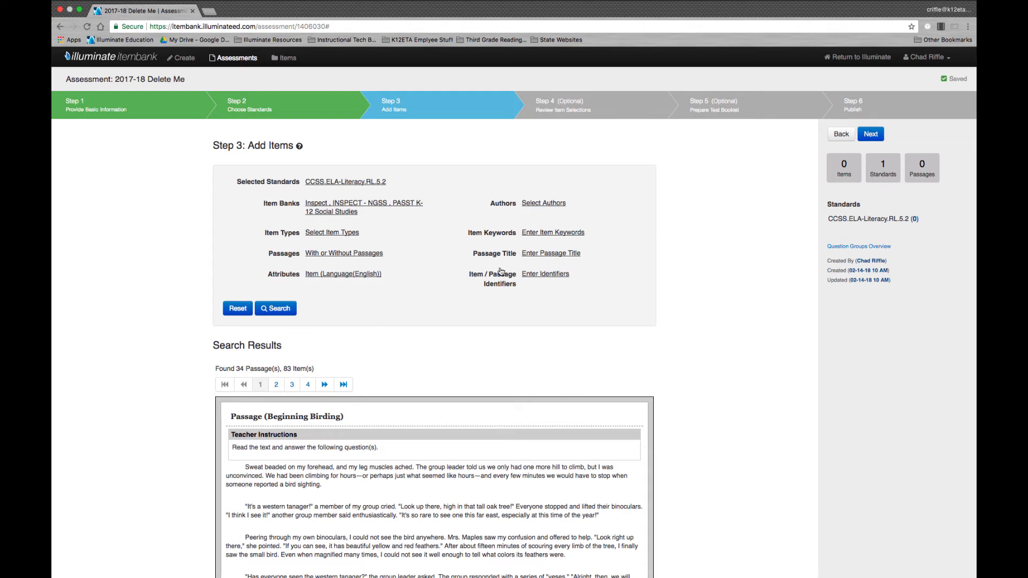
- Search for items with the item types from Multiple Choice / Selected Response through Matching Tables included, and look through the returned passages
{"action": "scroll", "coordinate": [672, 320], "scroll_direction": "down", "scroll_amount": 3}
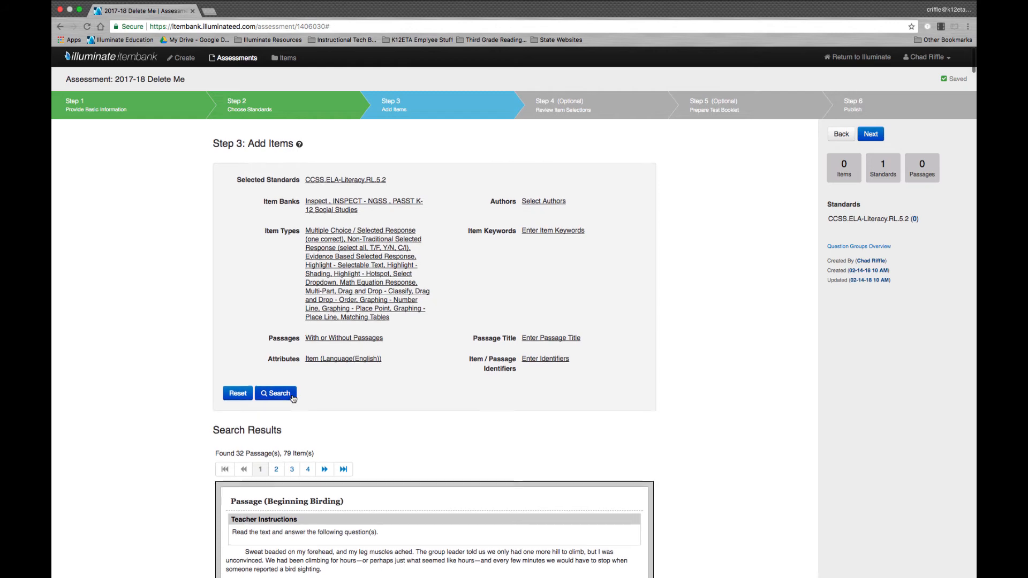
{"action": "left_click", "coordinate": [289, 396]}
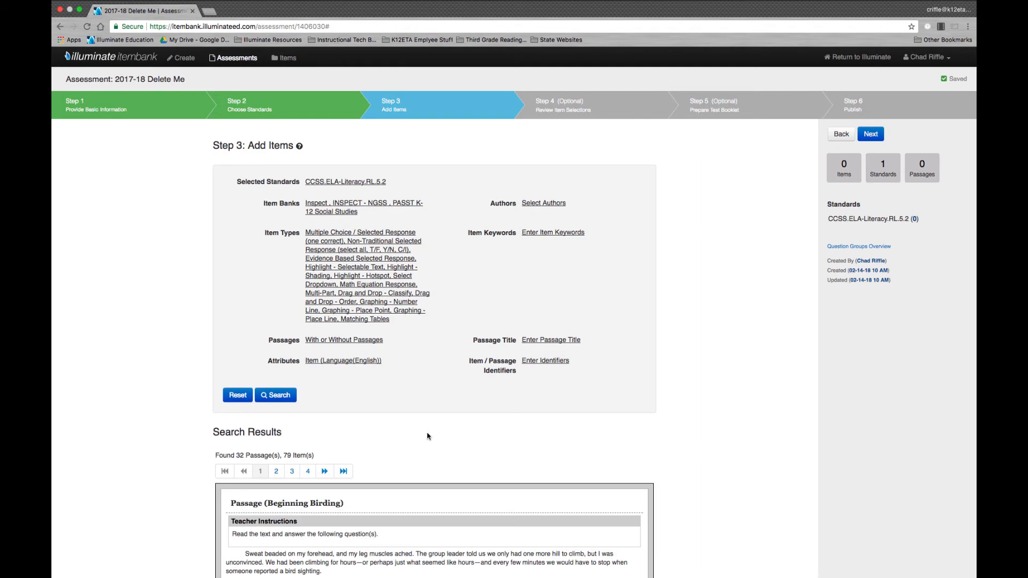
{"action": "scroll", "coordinate": [429, 437], "scroll_direction": "down", "scroll_amount": 7}
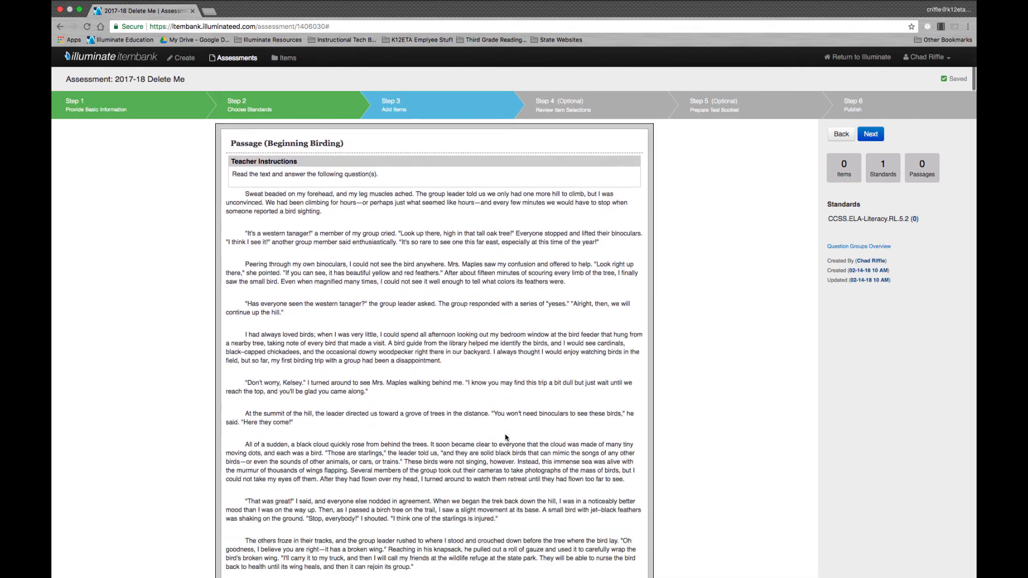
- Read the Beginning Birding passage and add its multiple-choice question on the paragraph's main idea to the assessment
{"action": "scroll", "coordinate": [506, 438], "scroll_direction": "down", "scroll_amount": 6}
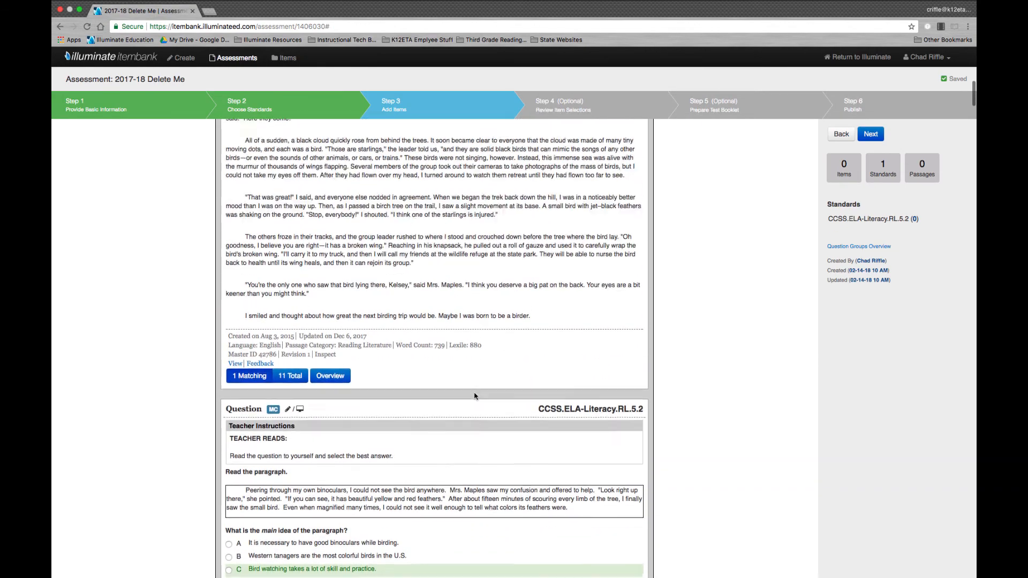
{"action": "scroll", "coordinate": [474, 396], "scroll_direction": "up", "scroll_amount": 6}
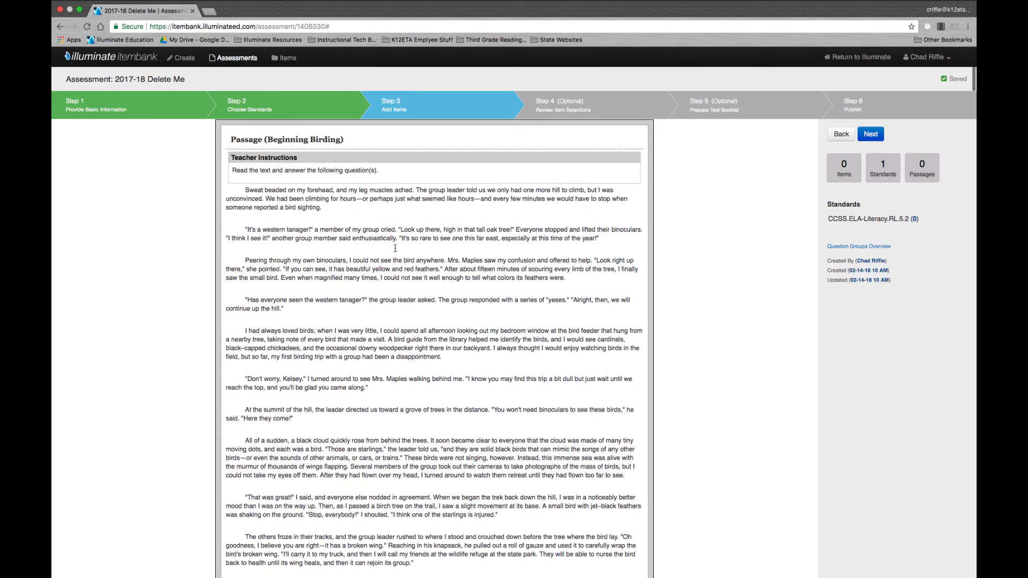
{"action": "scroll", "coordinate": [395, 248], "scroll_direction": "down", "scroll_amount": 9}
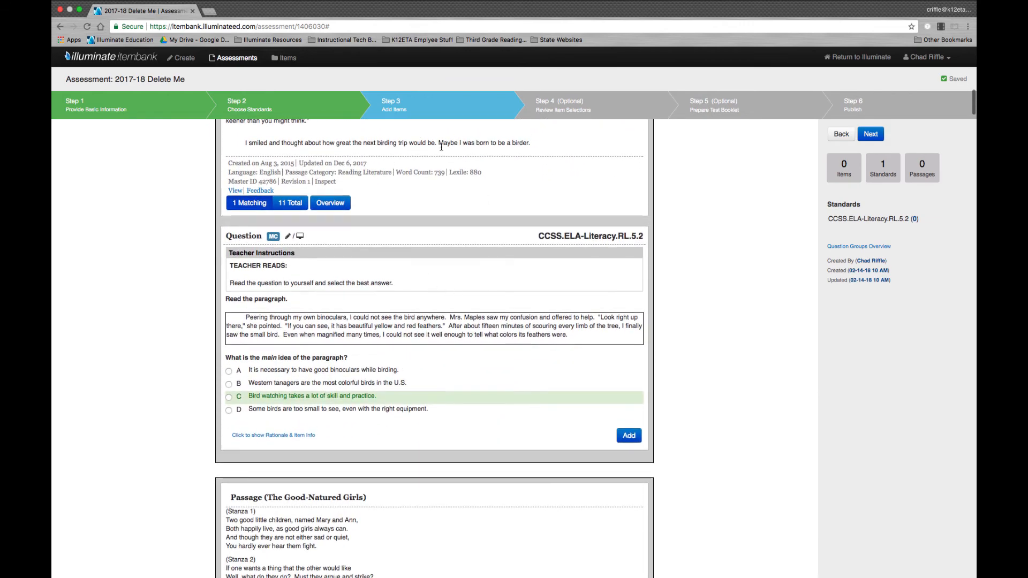
{"action": "scroll", "coordinate": [505, 381], "scroll_direction": "down", "scroll_amount": 2}
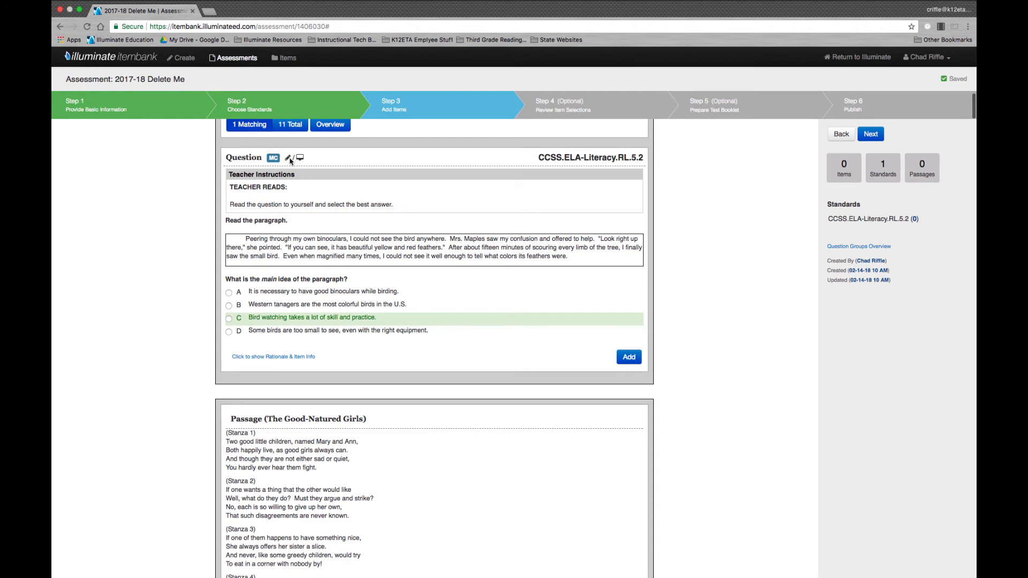
{"action": "mouse_move", "coordinate": [551, 155]}
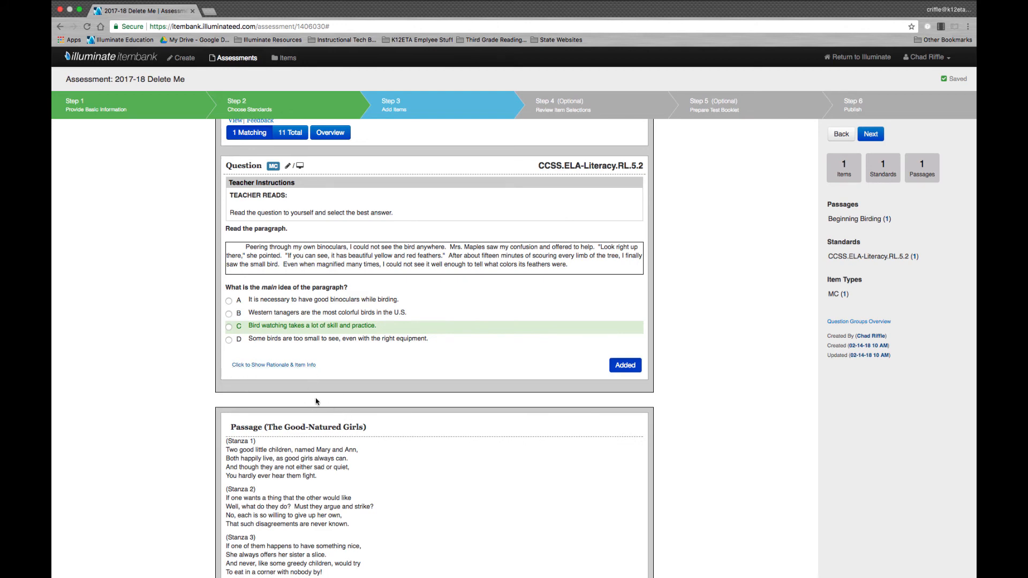
- Show the rationale and item info of the Beginning Birding question and examine its answer explanations, linked standards, attributes and master ID
{"action": "left_click", "coordinate": [297, 366]}
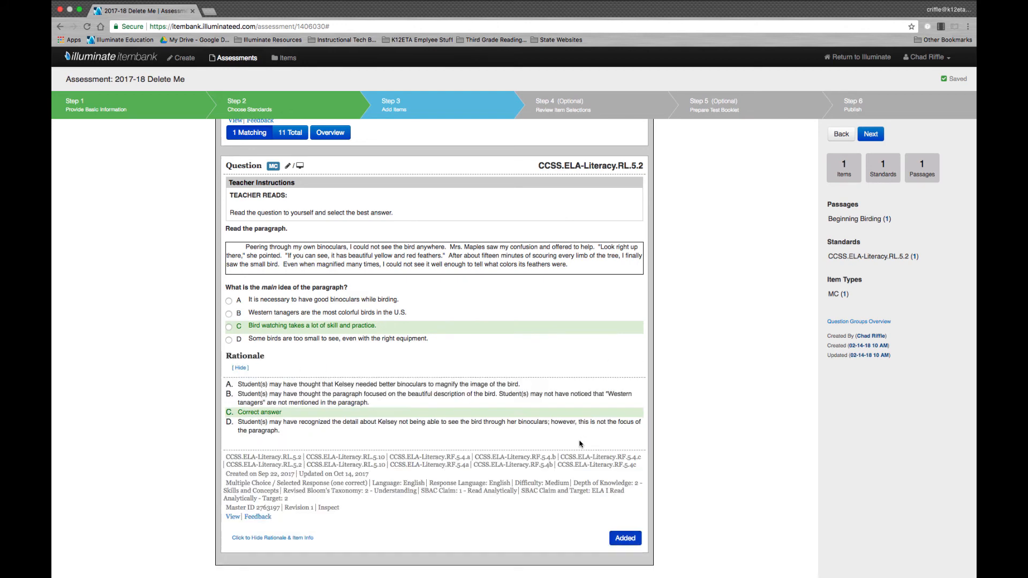
{"action": "scroll", "coordinate": [488, 449], "scroll_direction": "down", "scroll_amount": 3}
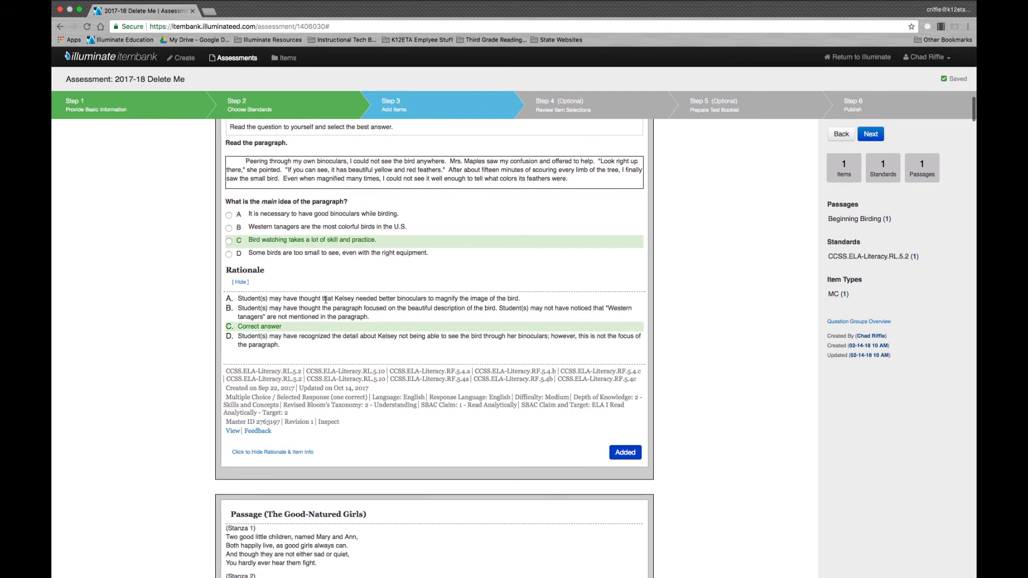
{"action": "scroll", "coordinate": [271, 173], "scroll_direction": "down", "scroll_amount": 1}
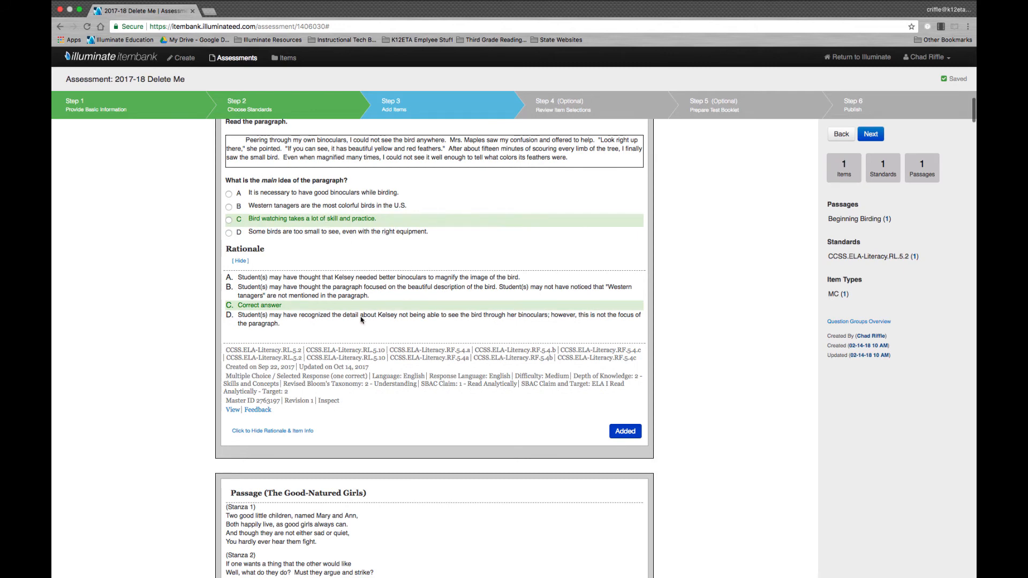
{"action": "mouse_move", "coordinate": [432, 357]}
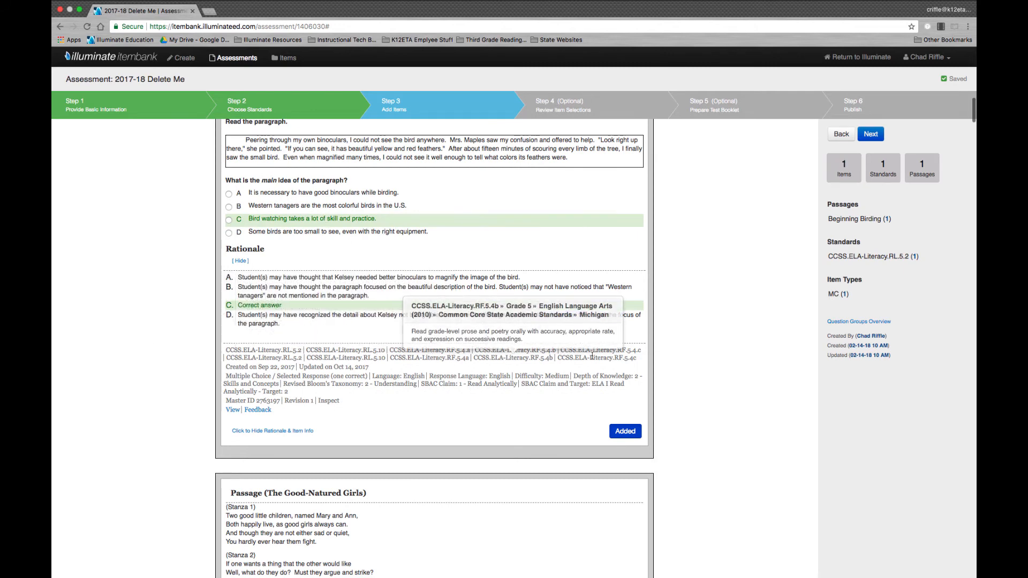
{"action": "scroll", "coordinate": [401, 386], "scroll_direction": "down", "scroll_amount": 1}
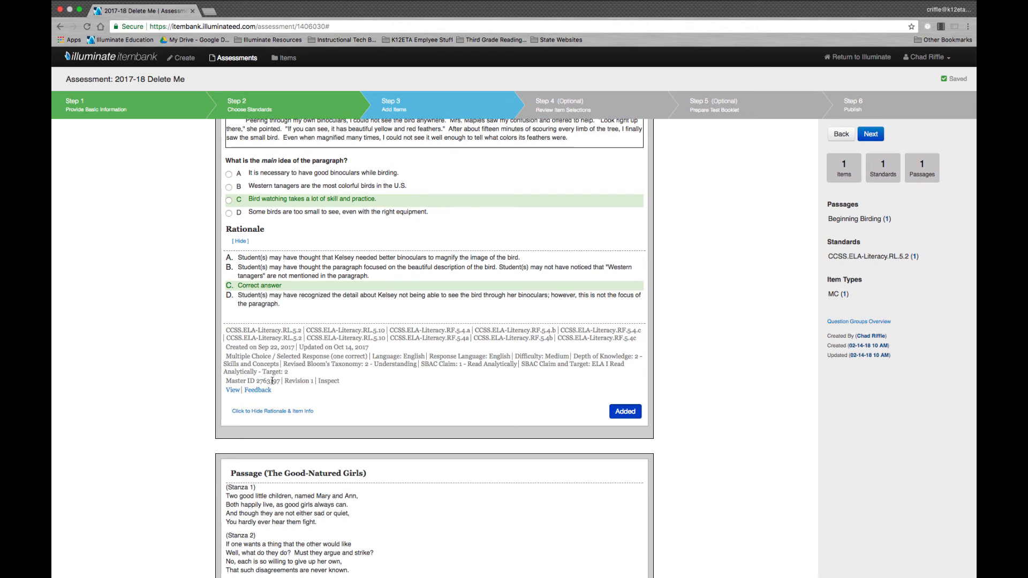
{"action": "left_click_drag", "start_coordinate": [280, 381], "coordinate": [256, 381]}
{"action": "left_click", "coordinate": [386, 402]}
- Add the three The Good-Natured Girls questions and one The Lighthouse question, and proceed to reviewing the item selections
{"action": "scroll", "coordinate": [707, 421], "scroll_direction": "down", "scroll_amount": 3}
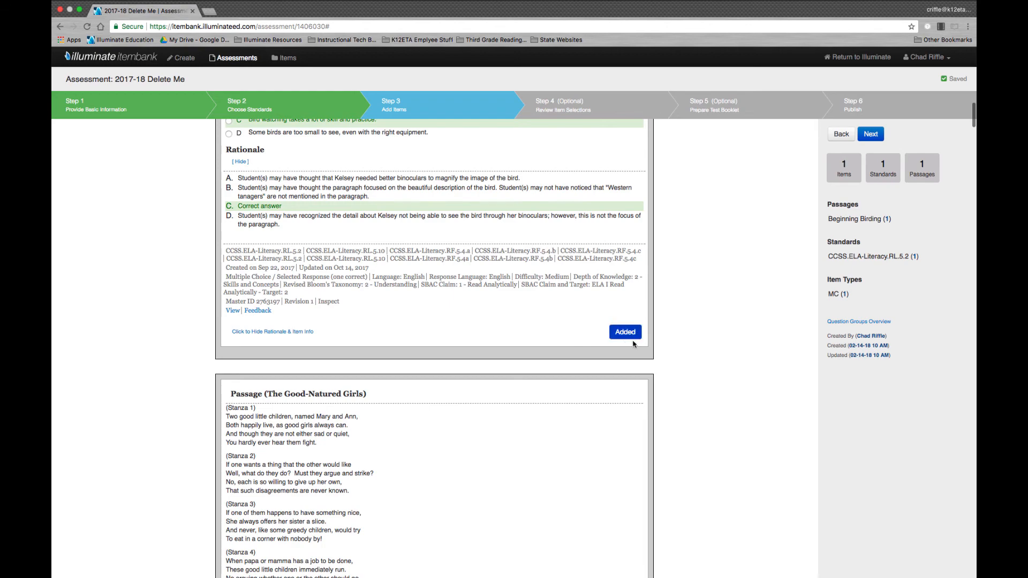
{"action": "scroll", "coordinate": [456, 344], "scroll_direction": "down", "scroll_amount": 10}
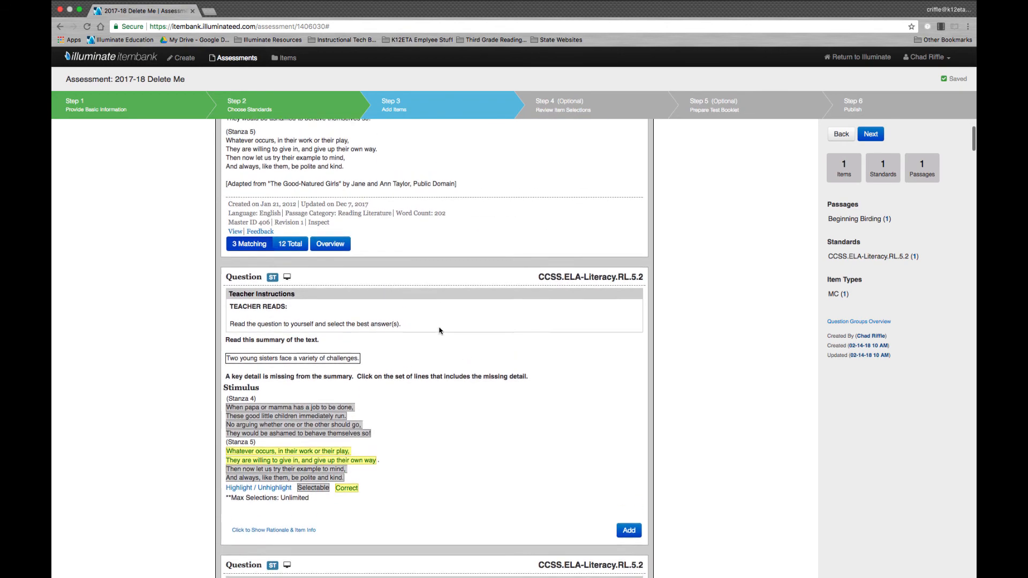
{"action": "scroll", "coordinate": [455, 344], "scroll_direction": "down", "scroll_amount": 7}
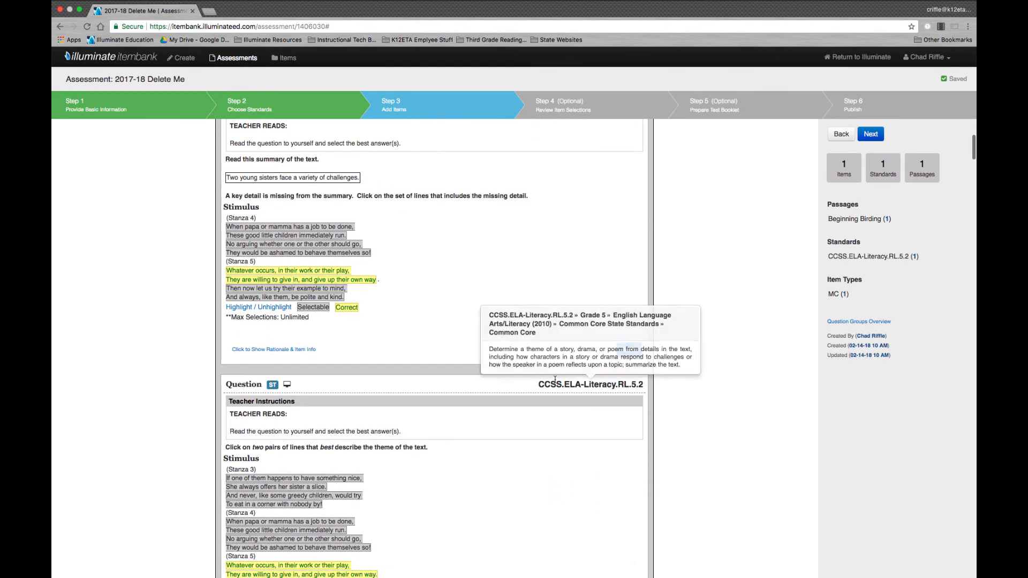
{"action": "scroll", "coordinate": [555, 380], "scroll_direction": "down", "scroll_amount": 8}
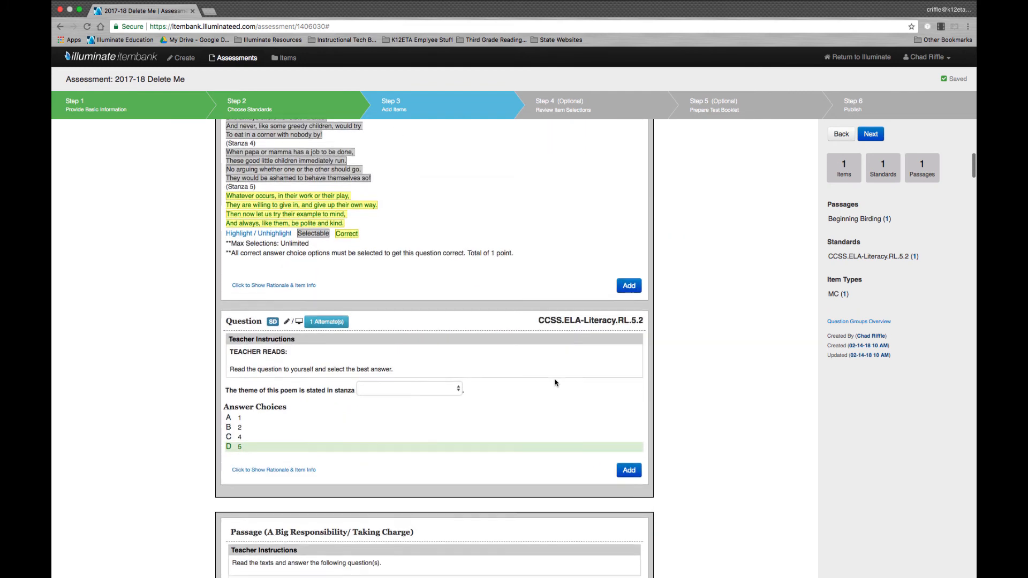
{"action": "scroll", "coordinate": [555, 383], "scroll_direction": "down", "scroll_amount": 1}
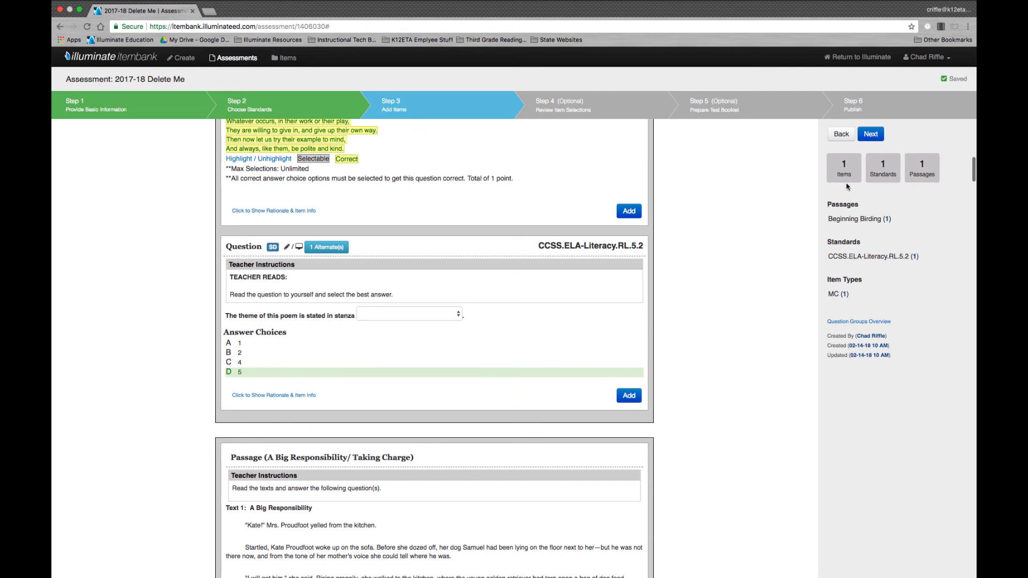
{"action": "left_click", "coordinate": [873, 135]}
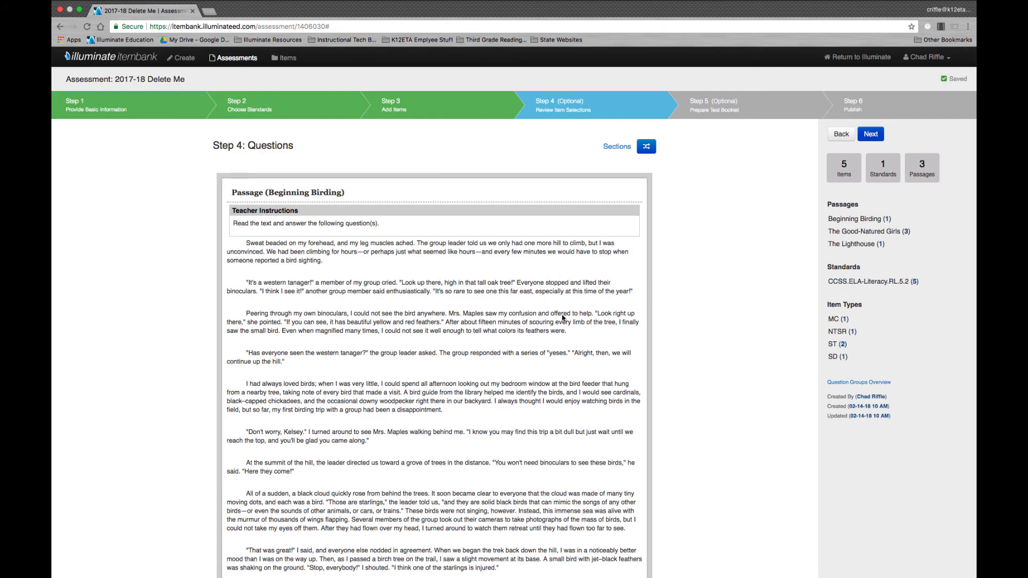
- Review the selected passages and questions in order and continue to the Prepare Test Booklet stage
{"action": "scroll", "coordinate": [566, 329], "scroll_direction": "down", "scroll_amount": 15}
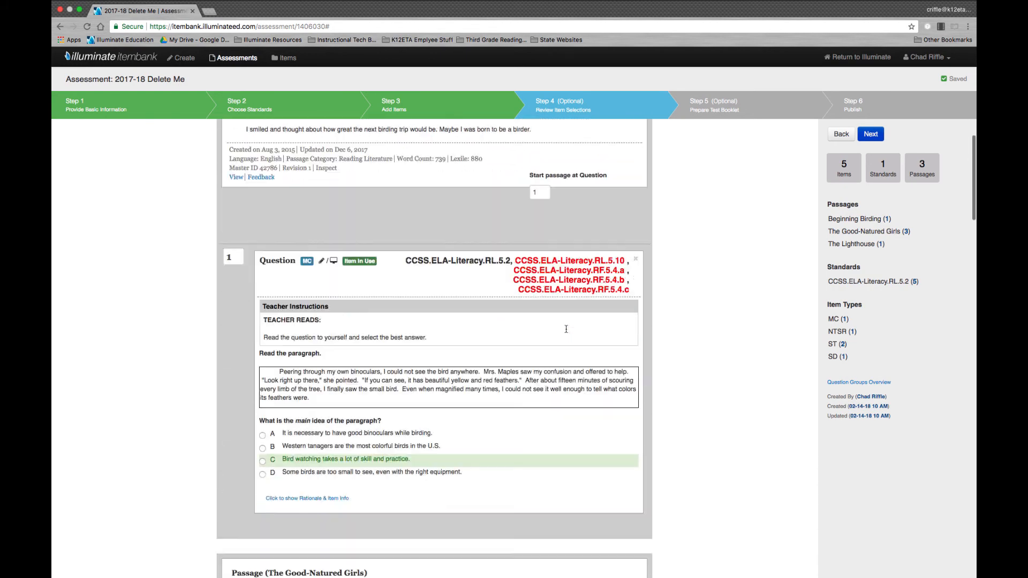
{"action": "scroll", "coordinate": [565, 329], "scroll_direction": "down", "scroll_amount": 20}
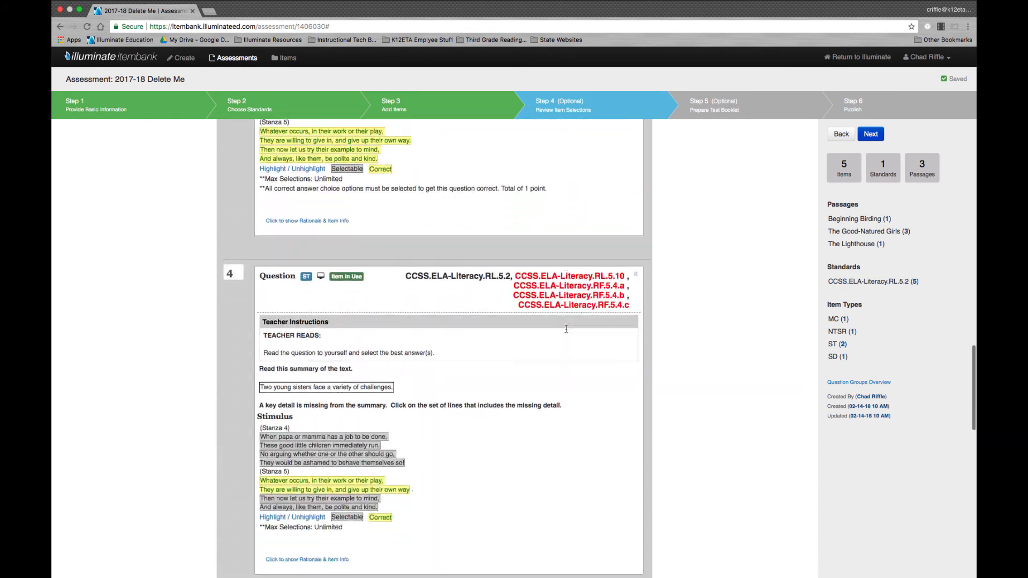
{"action": "scroll", "coordinate": [566, 328], "scroll_direction": "down", "scroll_amount": 8}
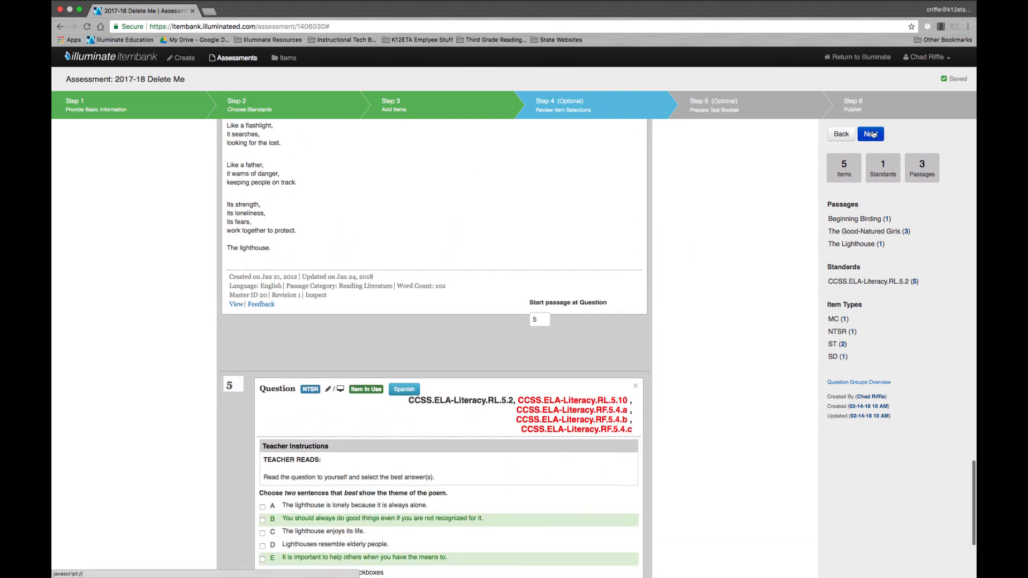
{"action": "left_click", "coordinate": [872, 134]}
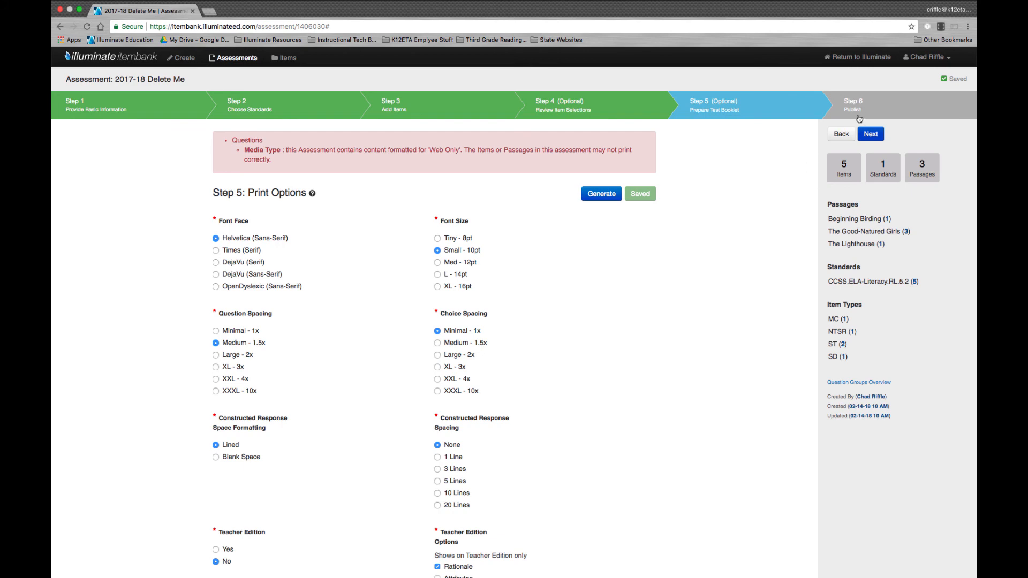
- Publish the 2017-18 Delete Me assessment and return to the Illuminate Education assessment list
{"action": "left_click", "coordinate": [872, 134]}
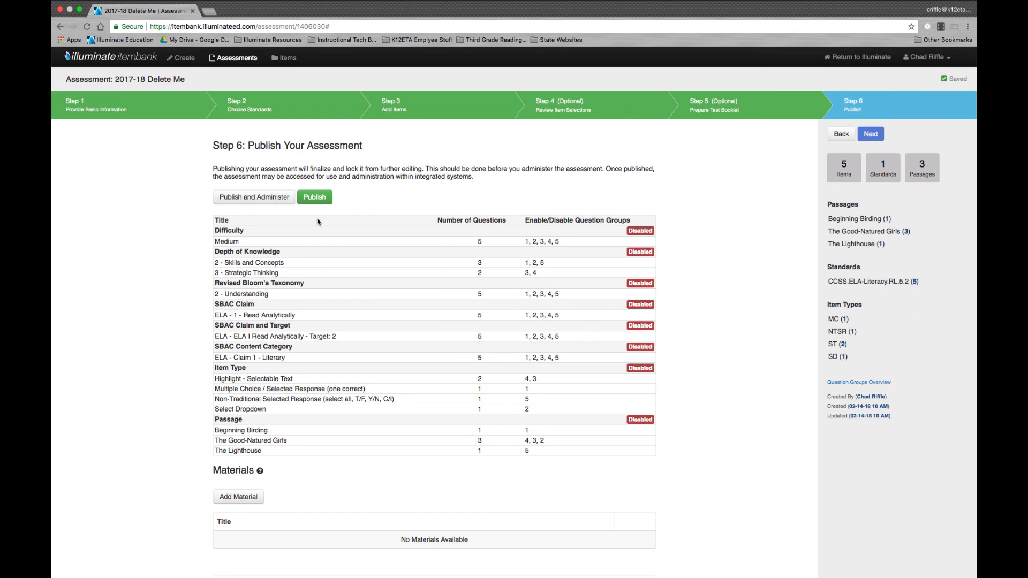
{"action": "left_click", "coordinate": [315, 198]}
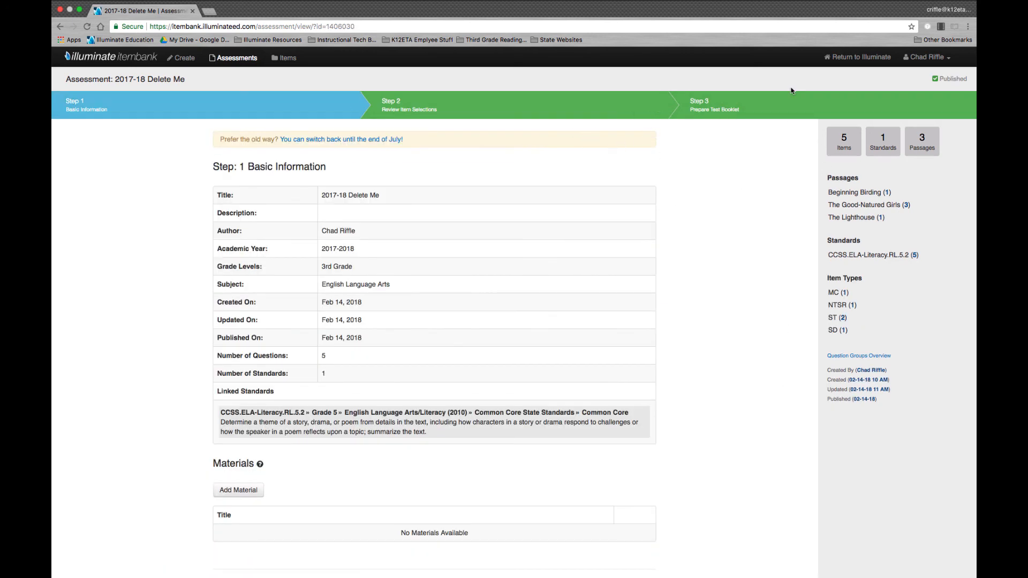
{"action": "left_click", "coordinate": [854, 59]}
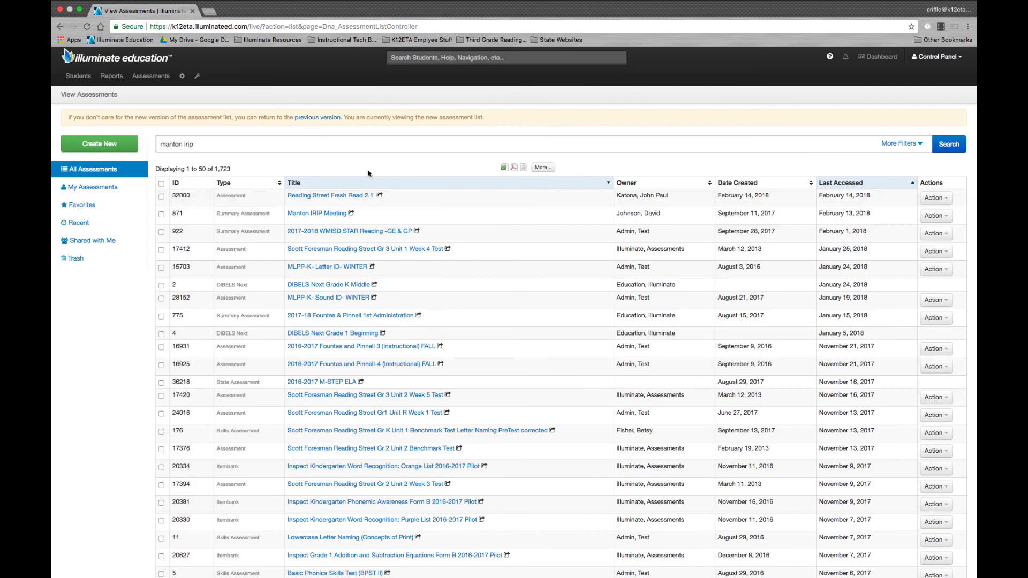